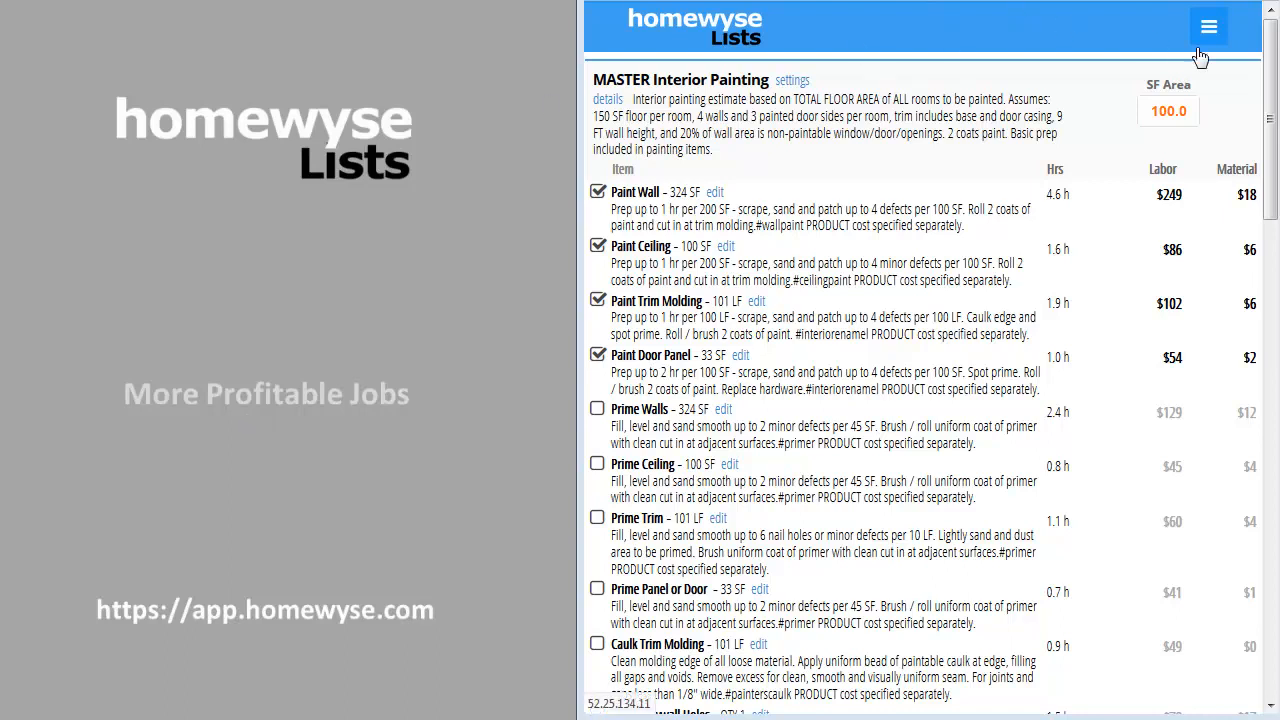
Step: Permanently delete the Remove Wallpaper item from the MASTER Interior Painting list
left_click_drag(1275, 80, 1263, 174)
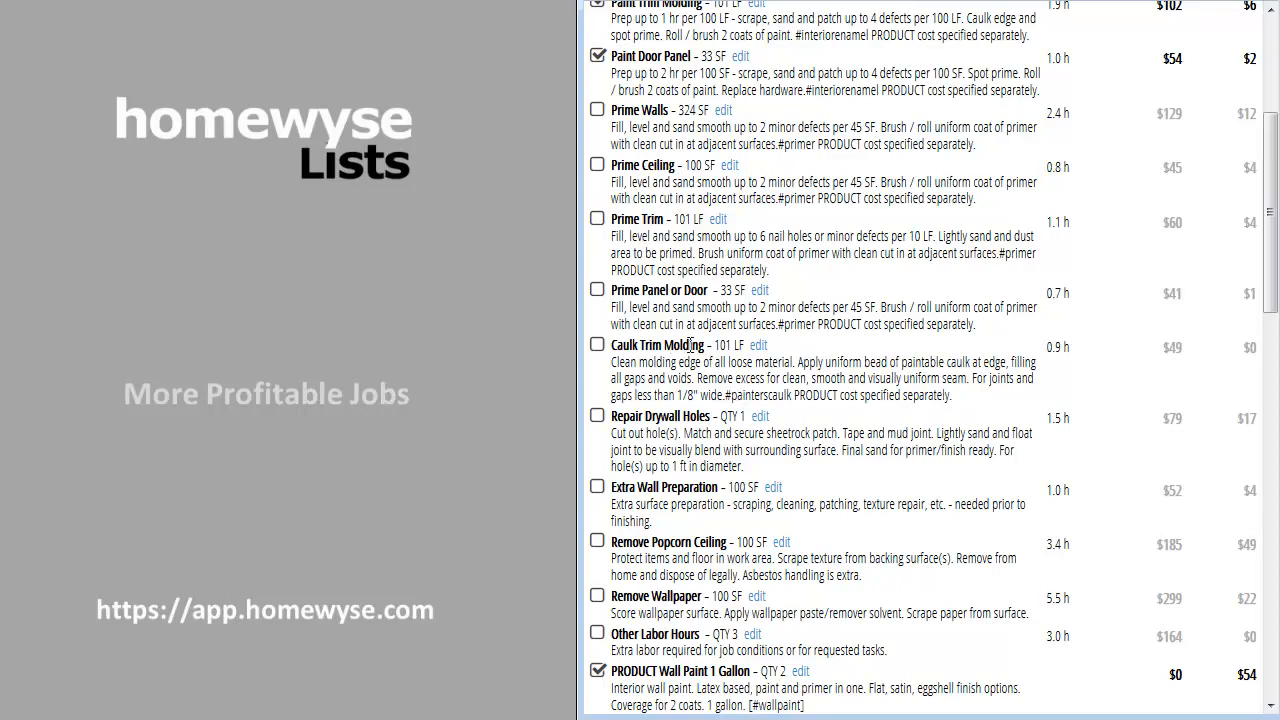
left_click_drag(712, 346, 1072, 360)
left_click(1072, 360)
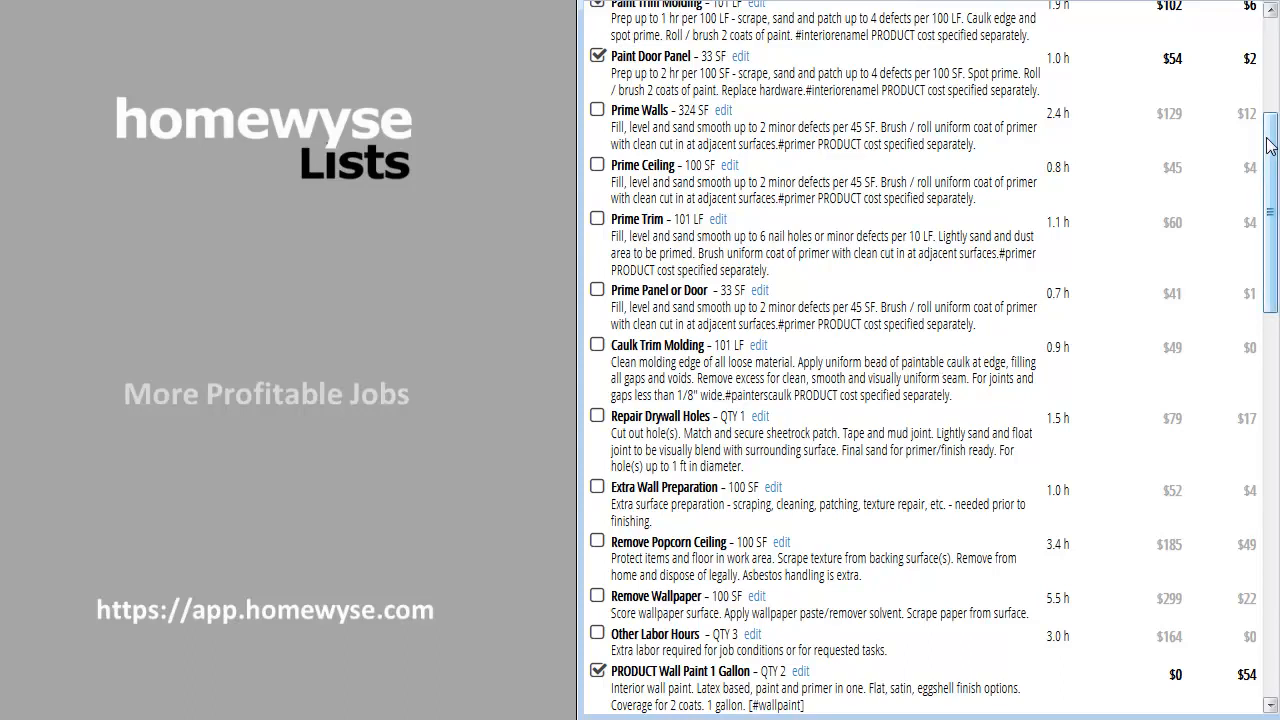
left_click_drag(1270, 146, 1264, 208)
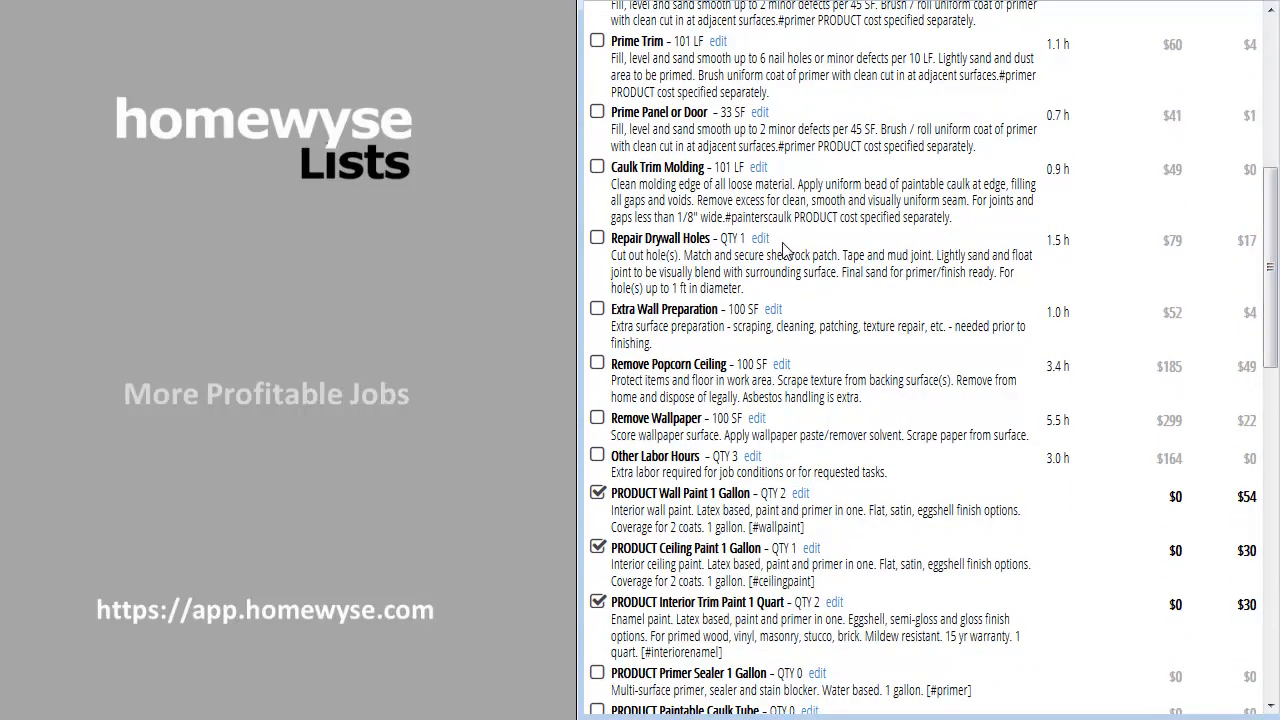
left_click(757, 420)
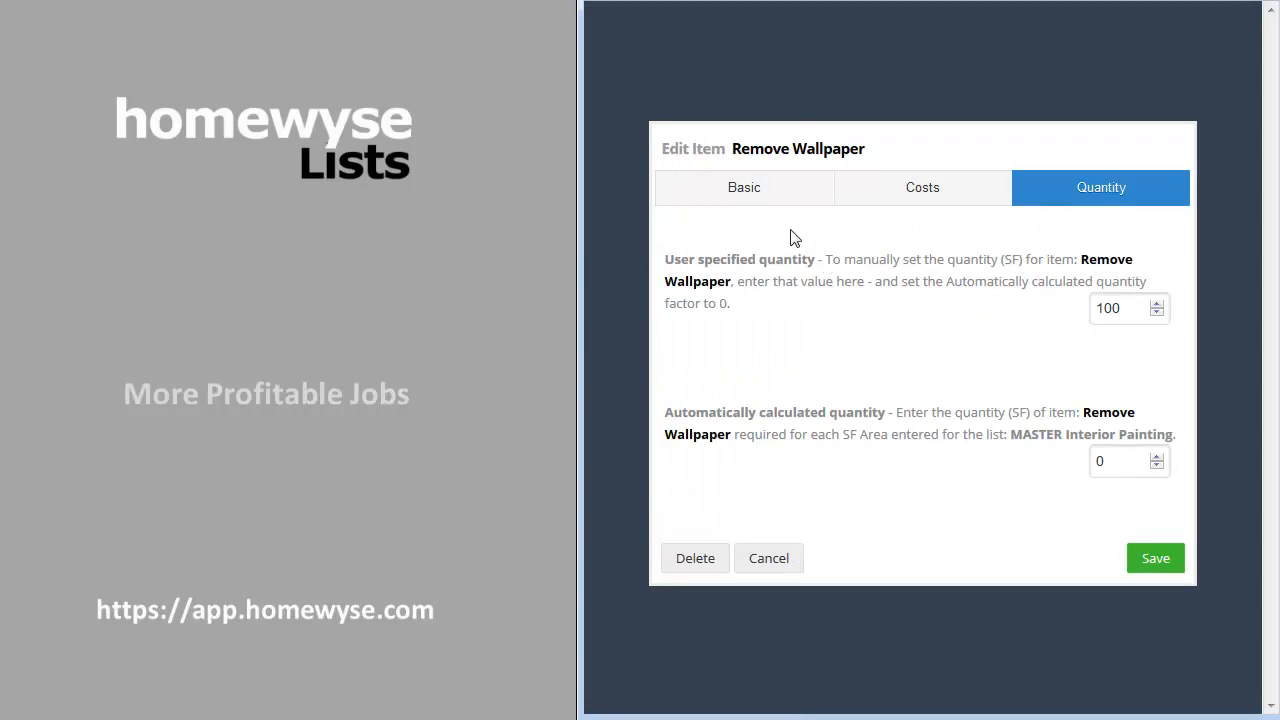
left_click(678, 570)
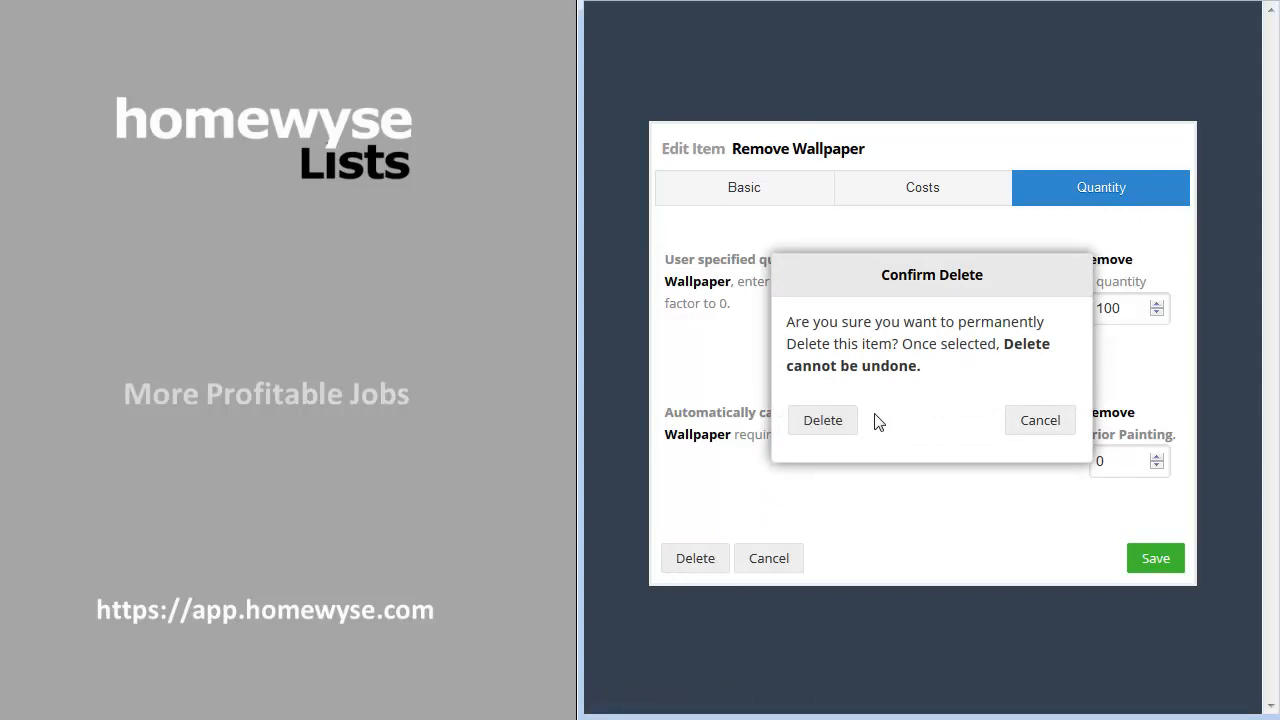
left_click(820, 422)
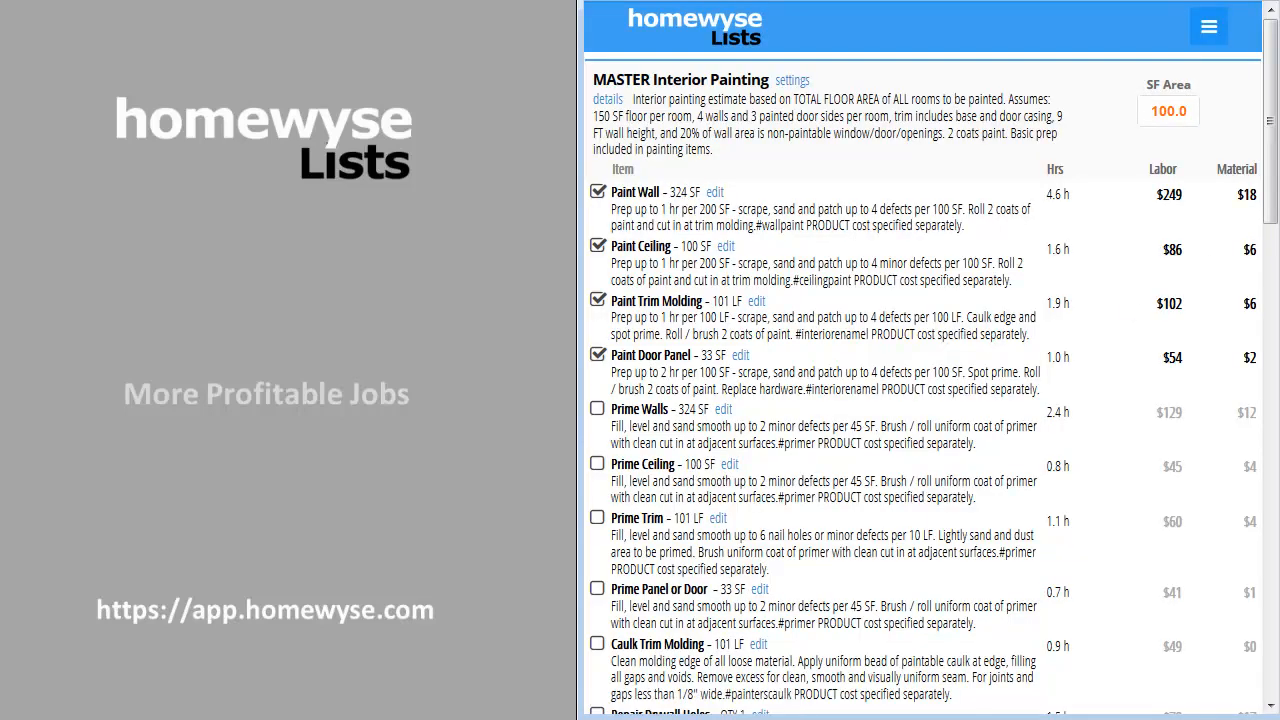
Step: Set the labor productivity of the Caulk Trim Molding item to 80 LF per hour
left_click_drag(1271, 137, 1268, 177)
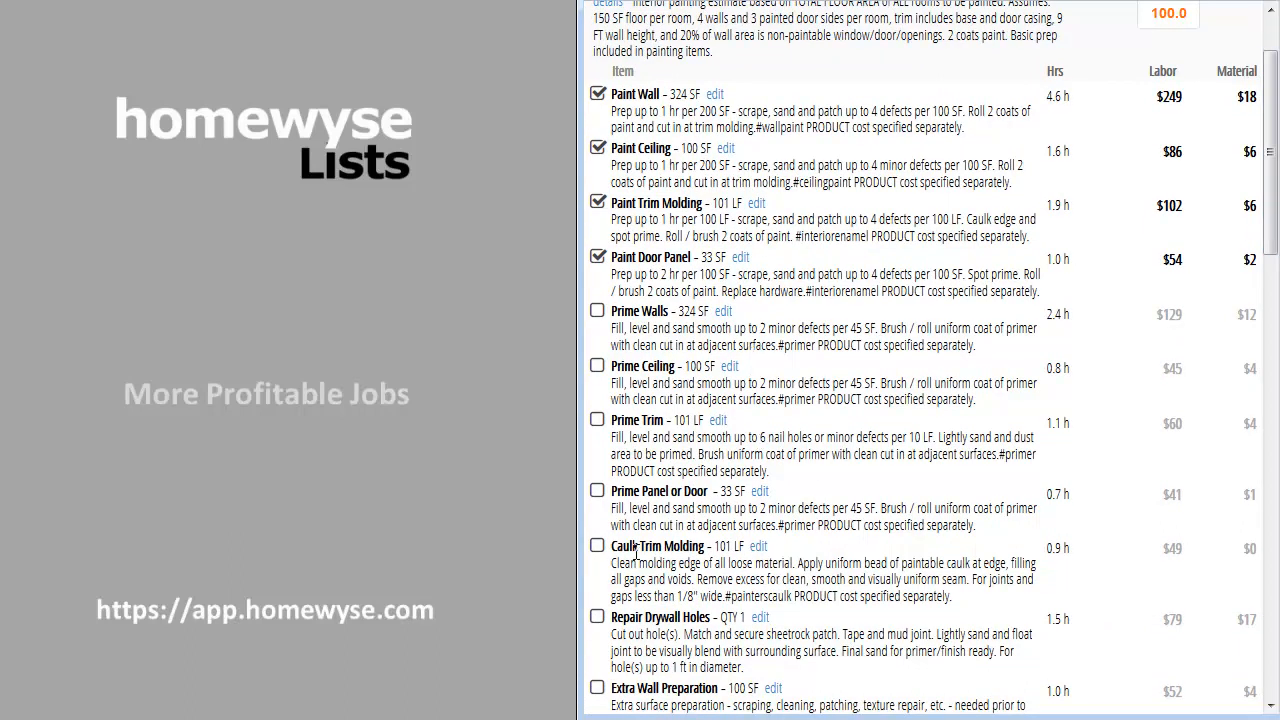
left_click(764, 548)
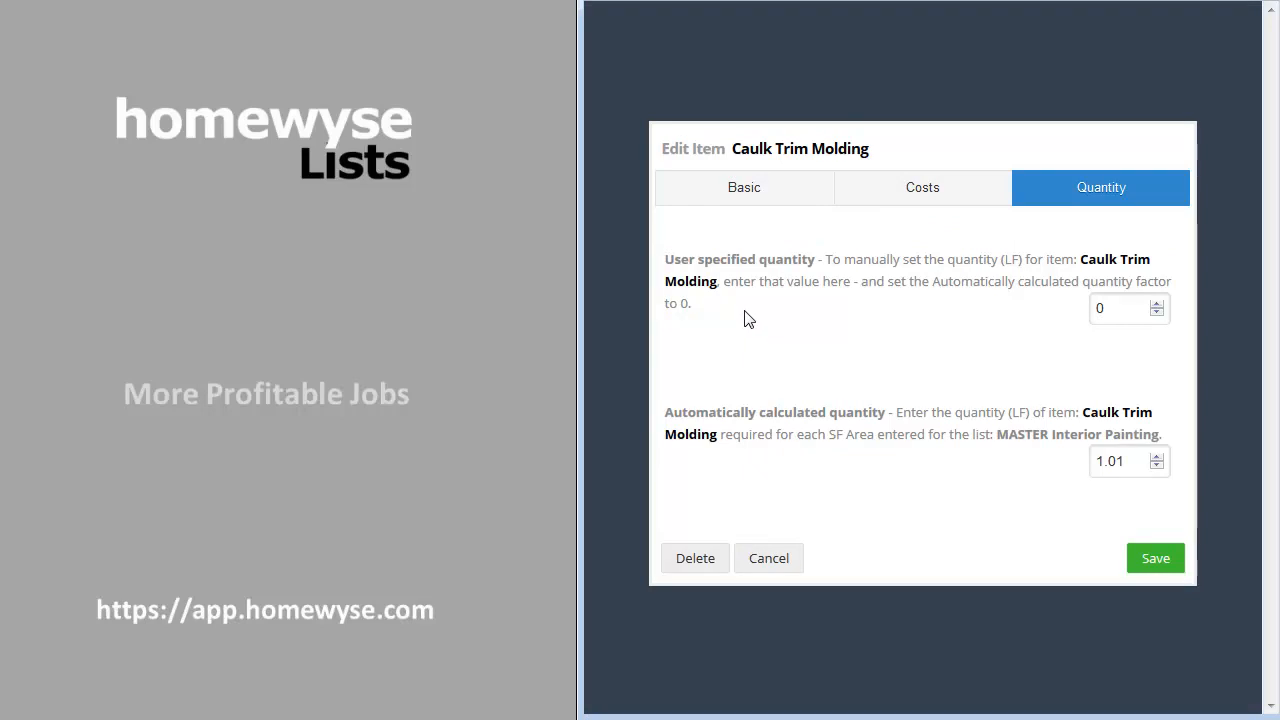
left_click(749, 198)
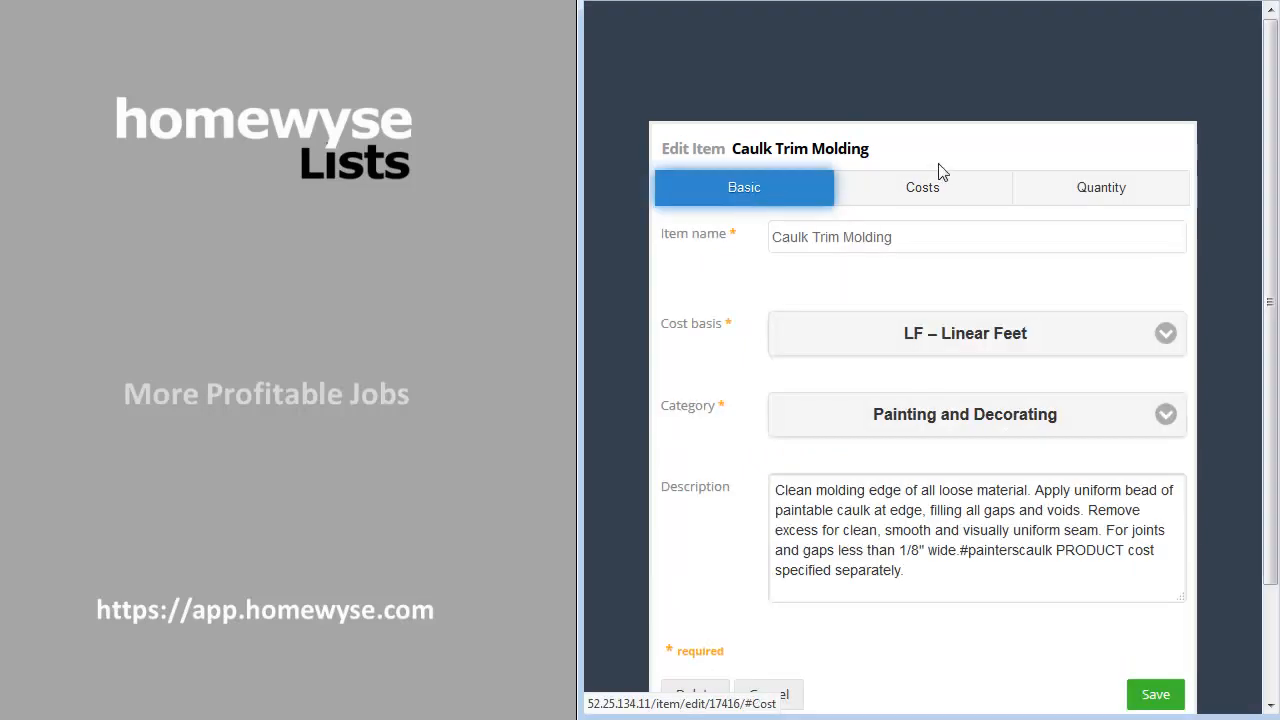
left_click(931, 190)
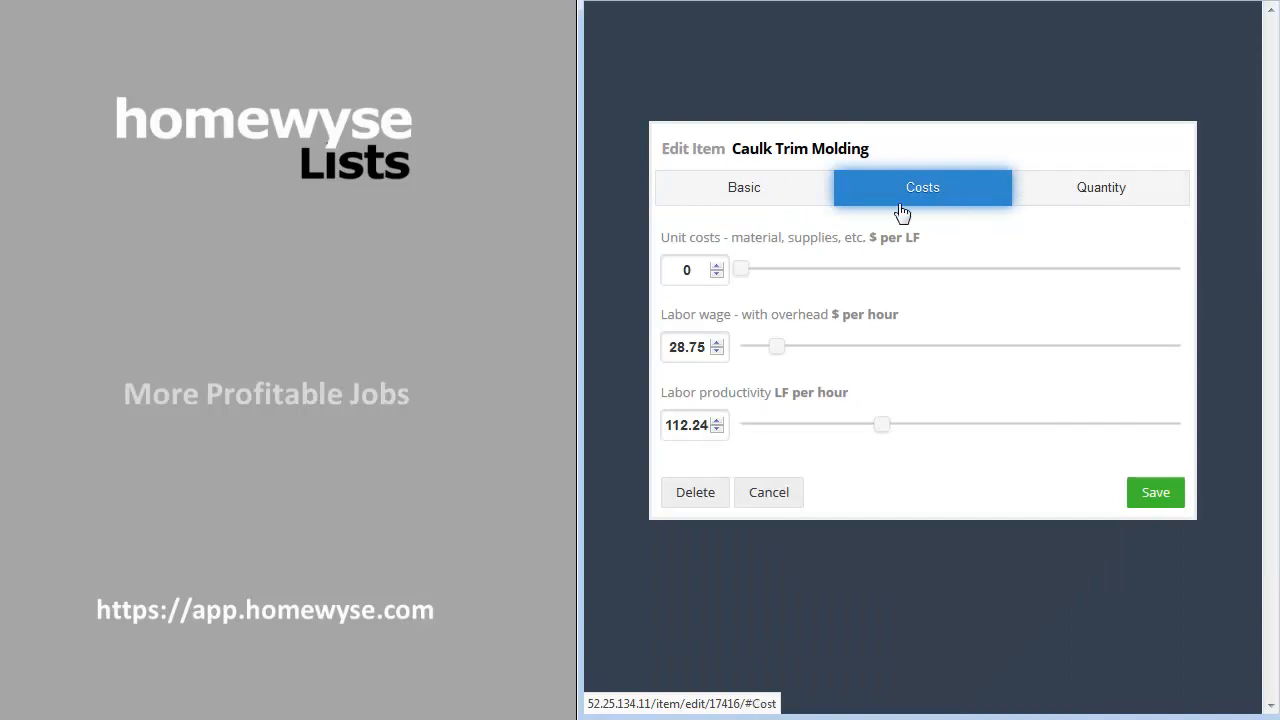
left_click(706, 425)
left_click_drag(706, 425, 661, 427)
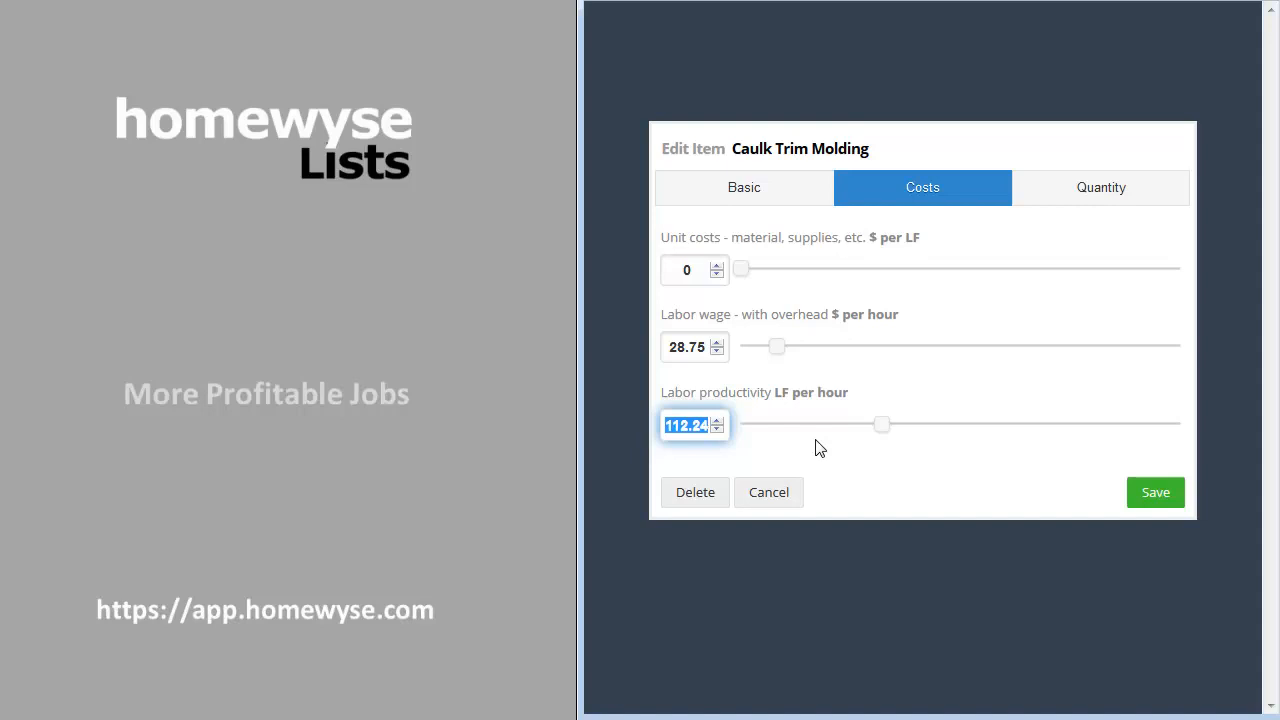
type("805")
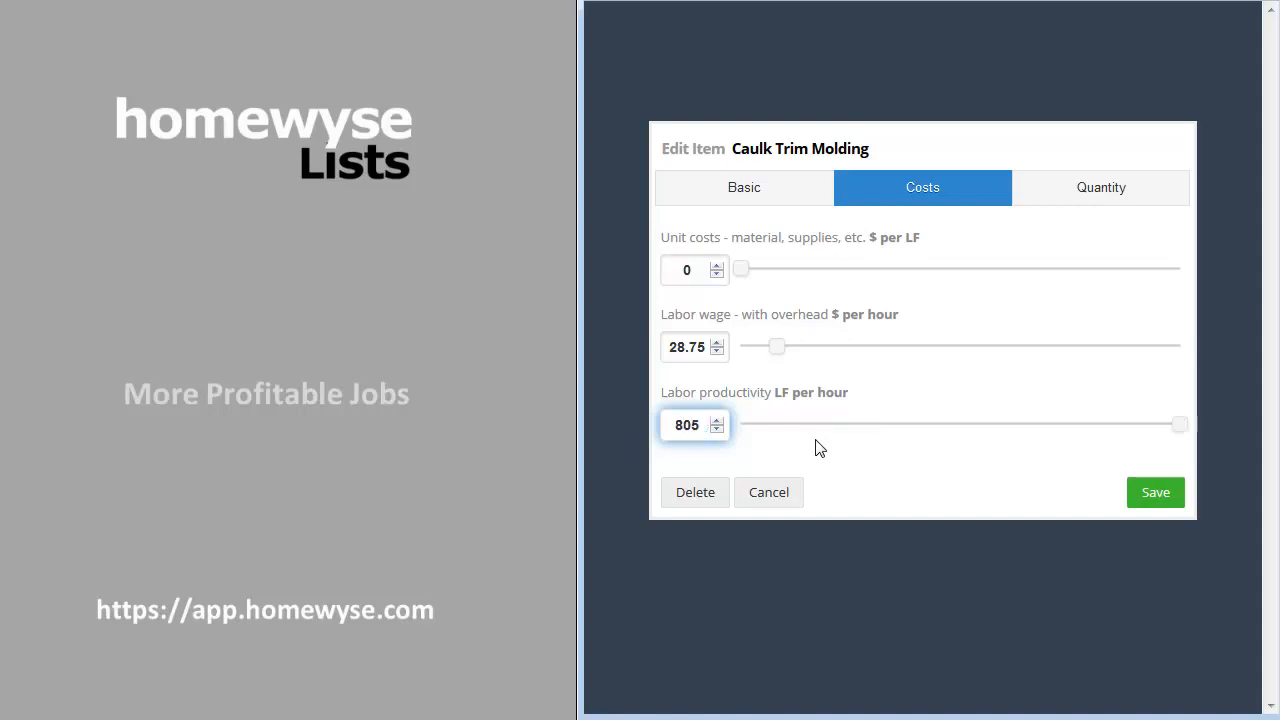
key("Left")
key("BackSpace")
left_click(792, 450)
Step: Insert "Remove existing caulk." after the first sentence of the Caulk Trim Molding description and save the item
left_click(771, 190)
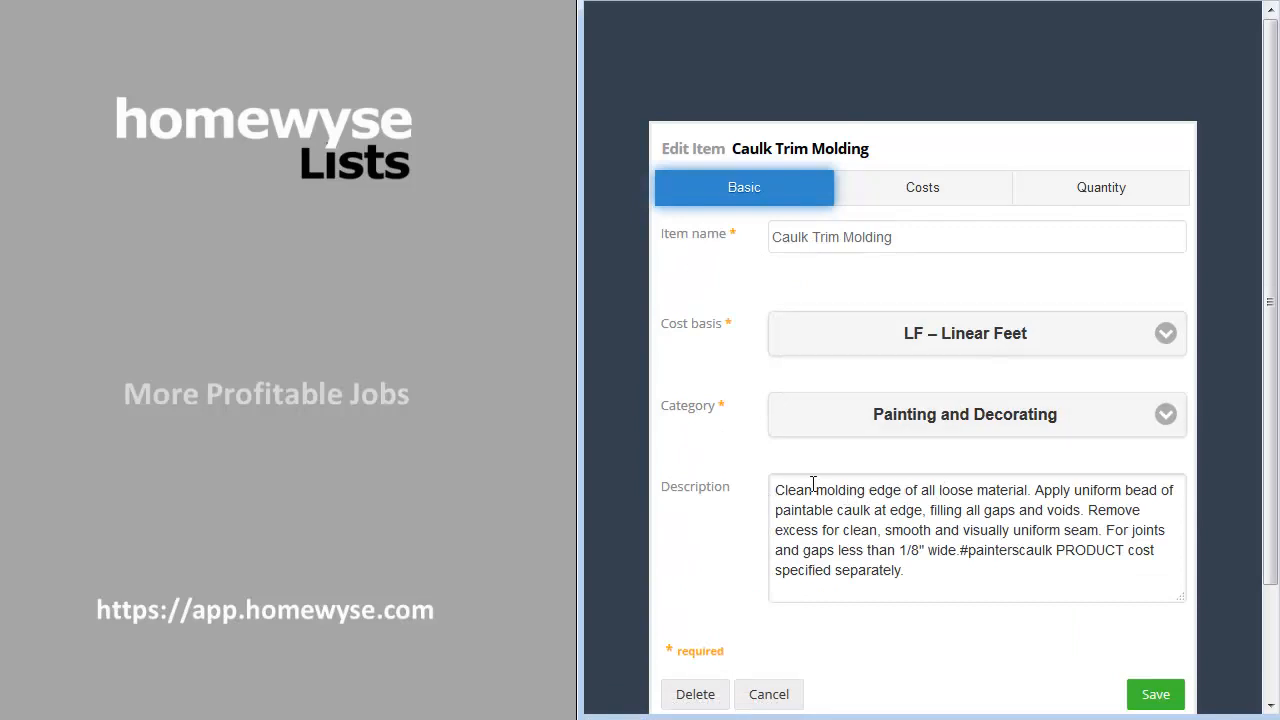
left_click(1028, 490)
type(". ")
type("Remove ")
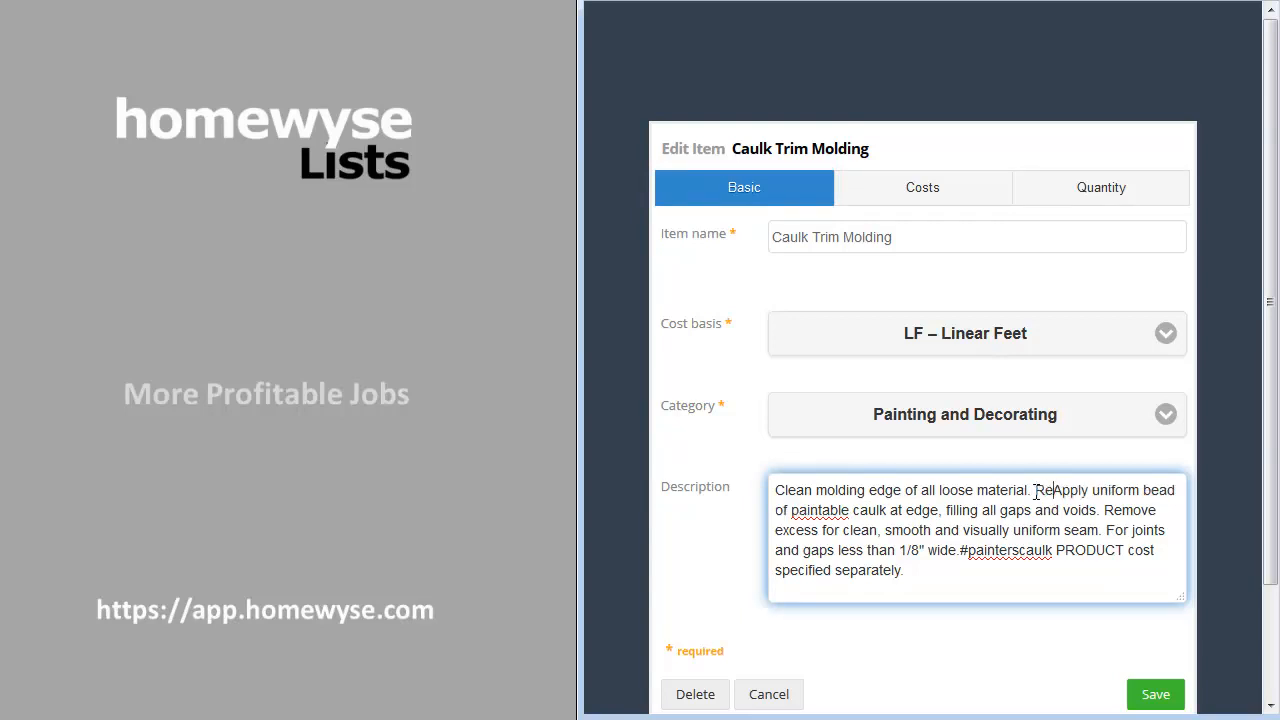
type("existing ")
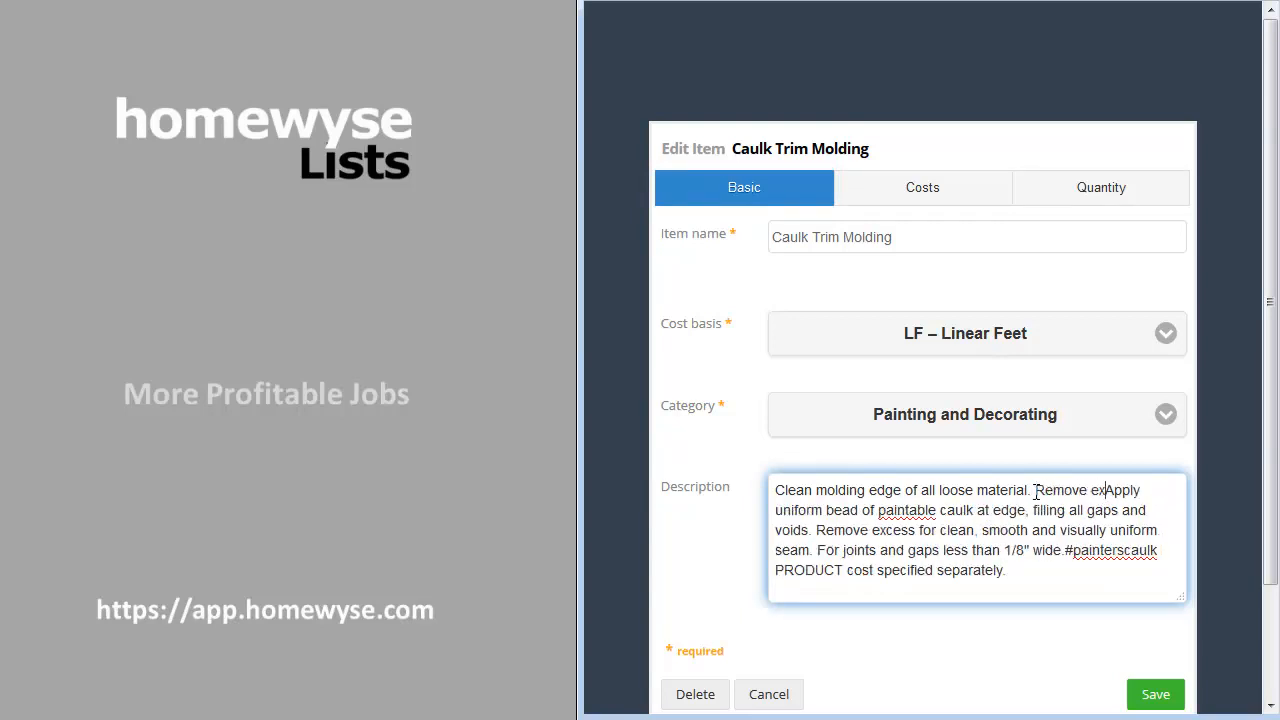
type("caulk")
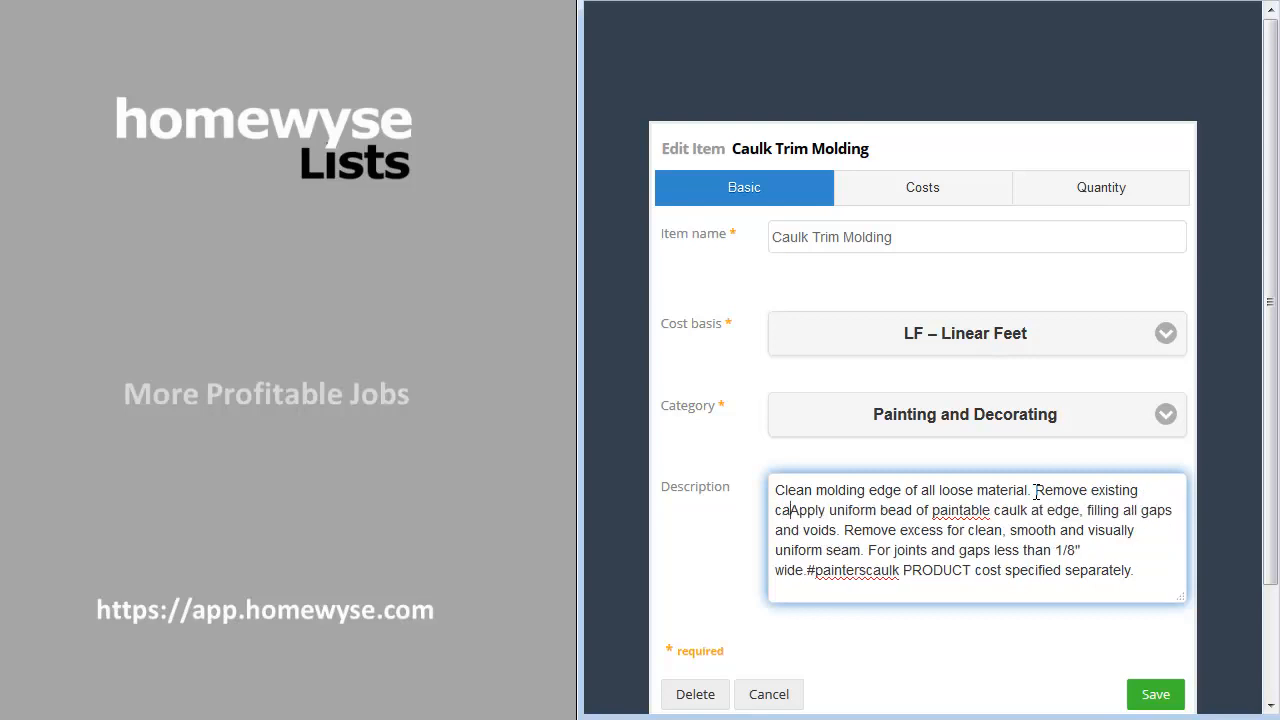
type(".")
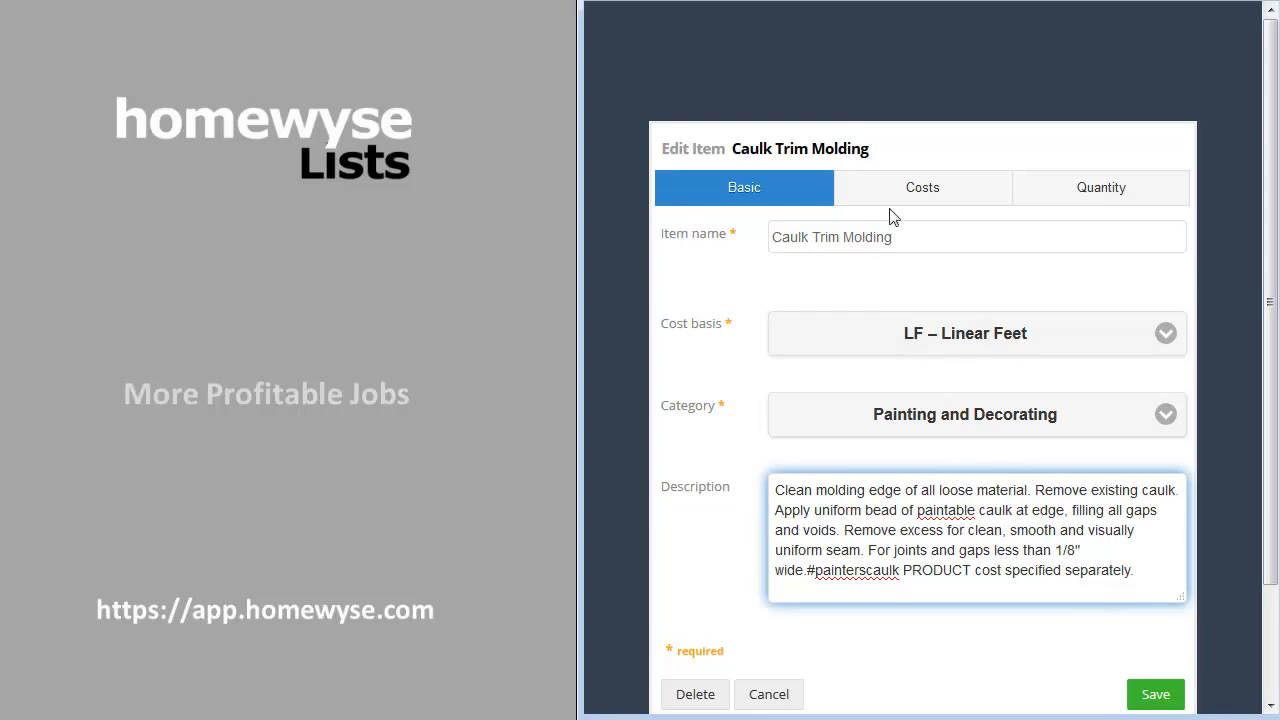
left_click(1144, 688)
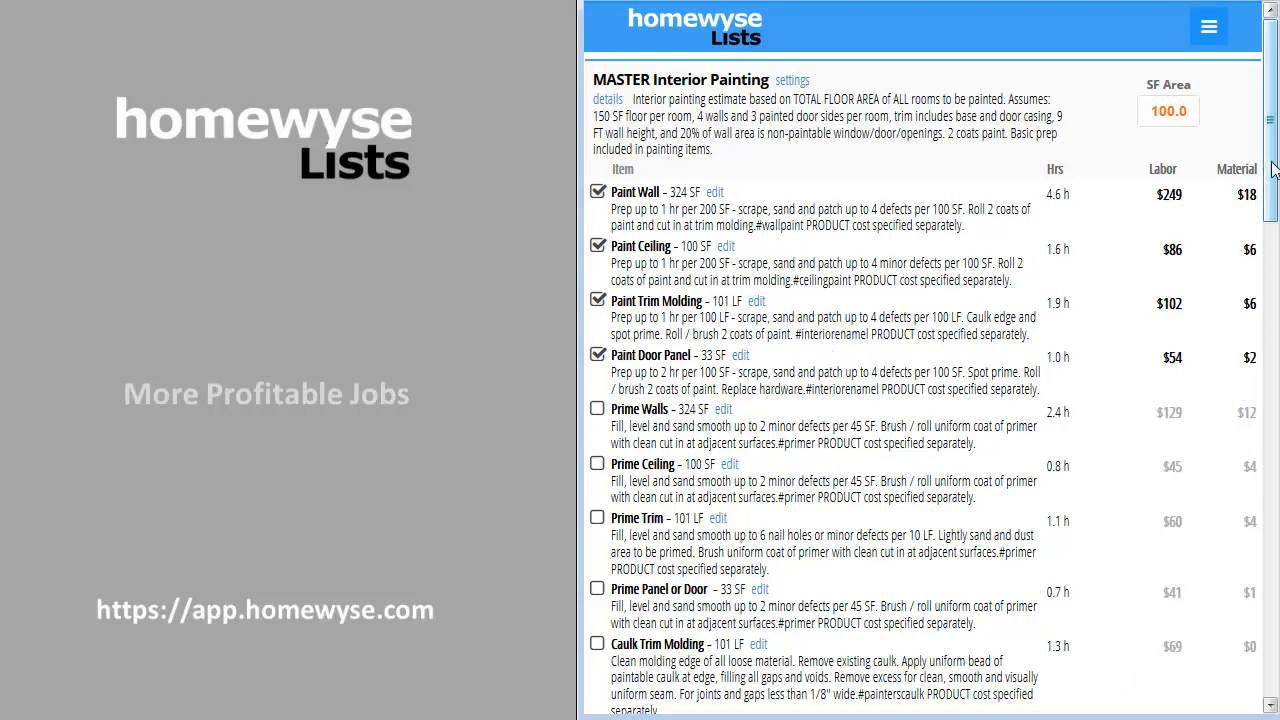
Step: Start adding an item to the MASTER Interior Painting list by copying an existing one
left_click_drag(1272, 170, 1271, 217)
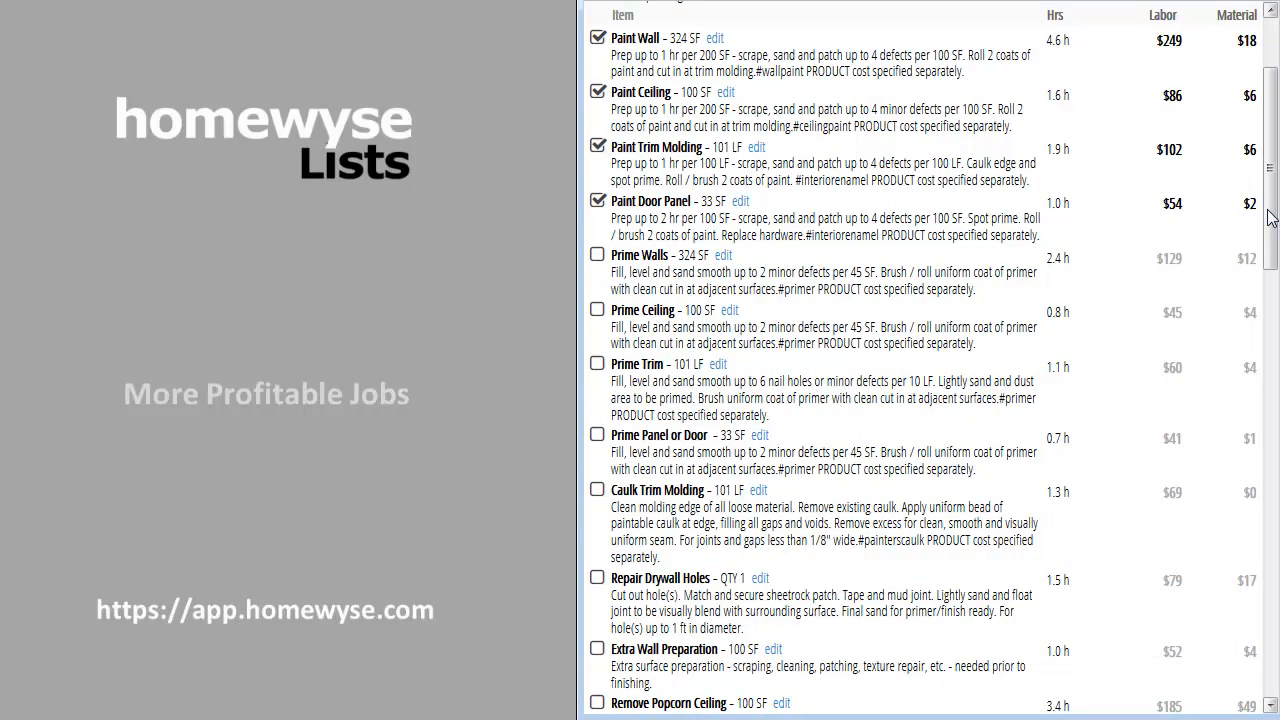
scroll(1074, 467, "down", 7)
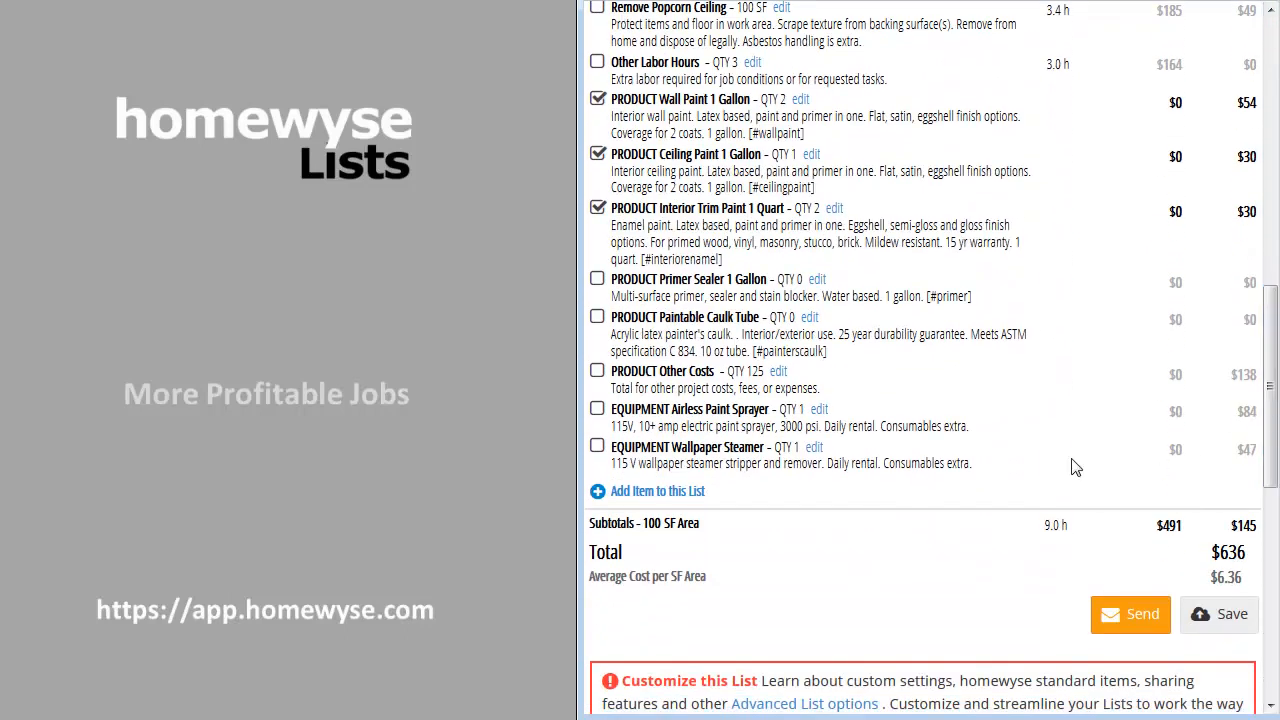
left_click(688, 496)
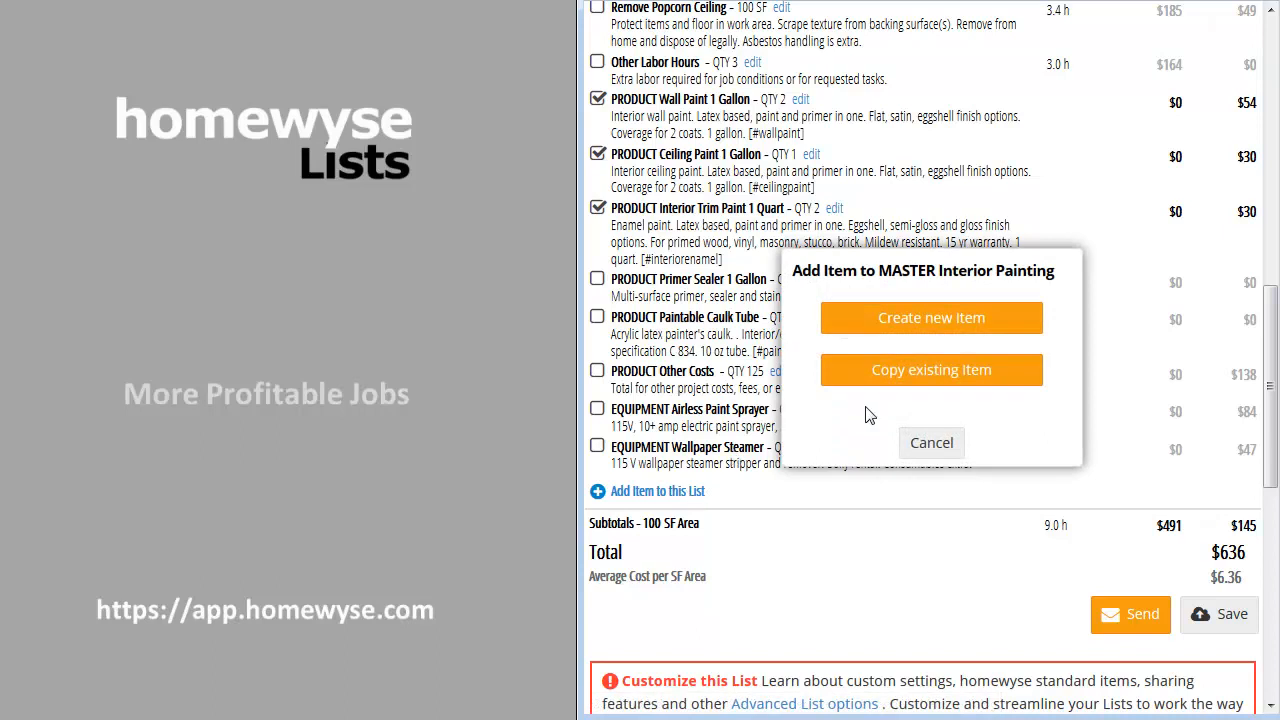
left_click(855, 372)
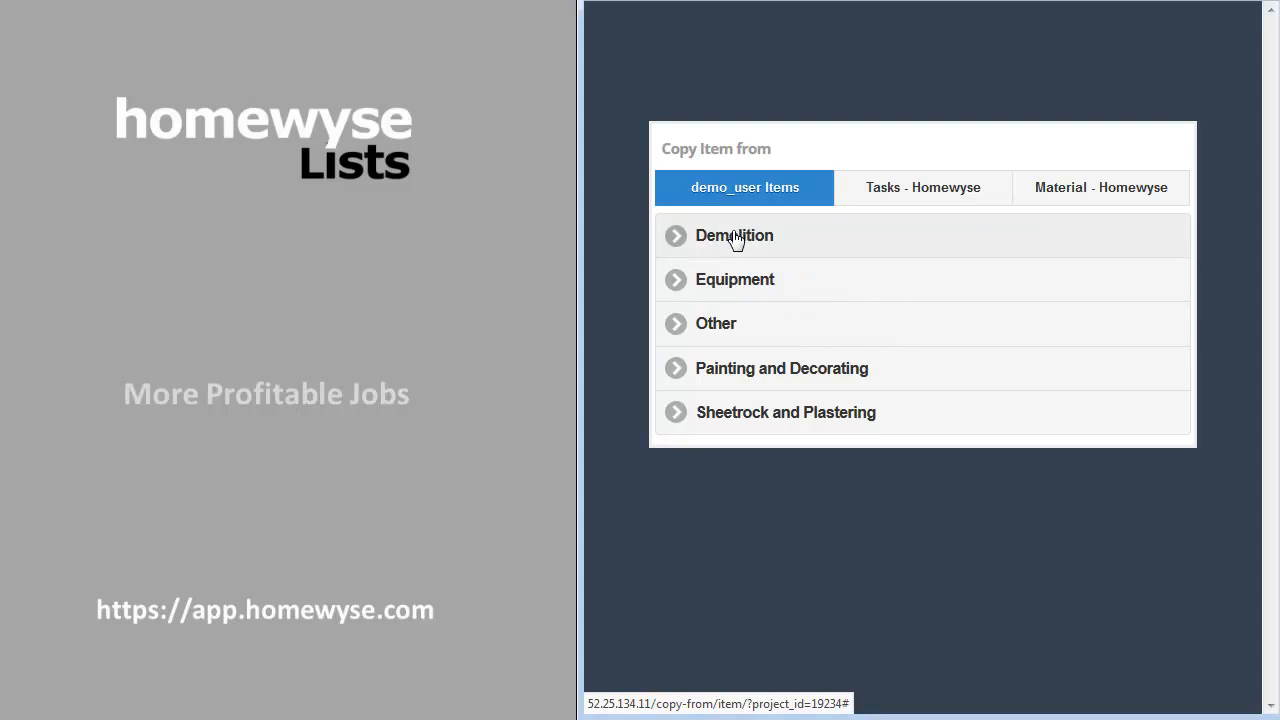
left_click(1063, 199)
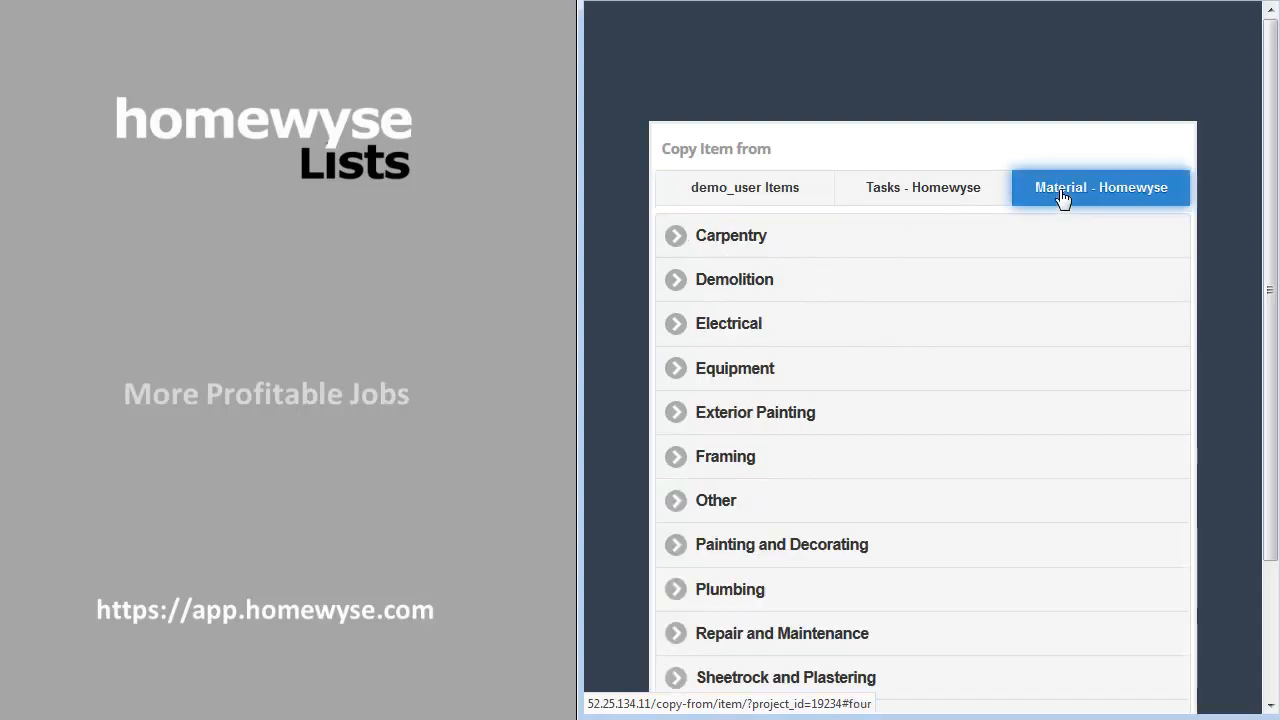
left_click(737, 284)
left_click(724, 289)
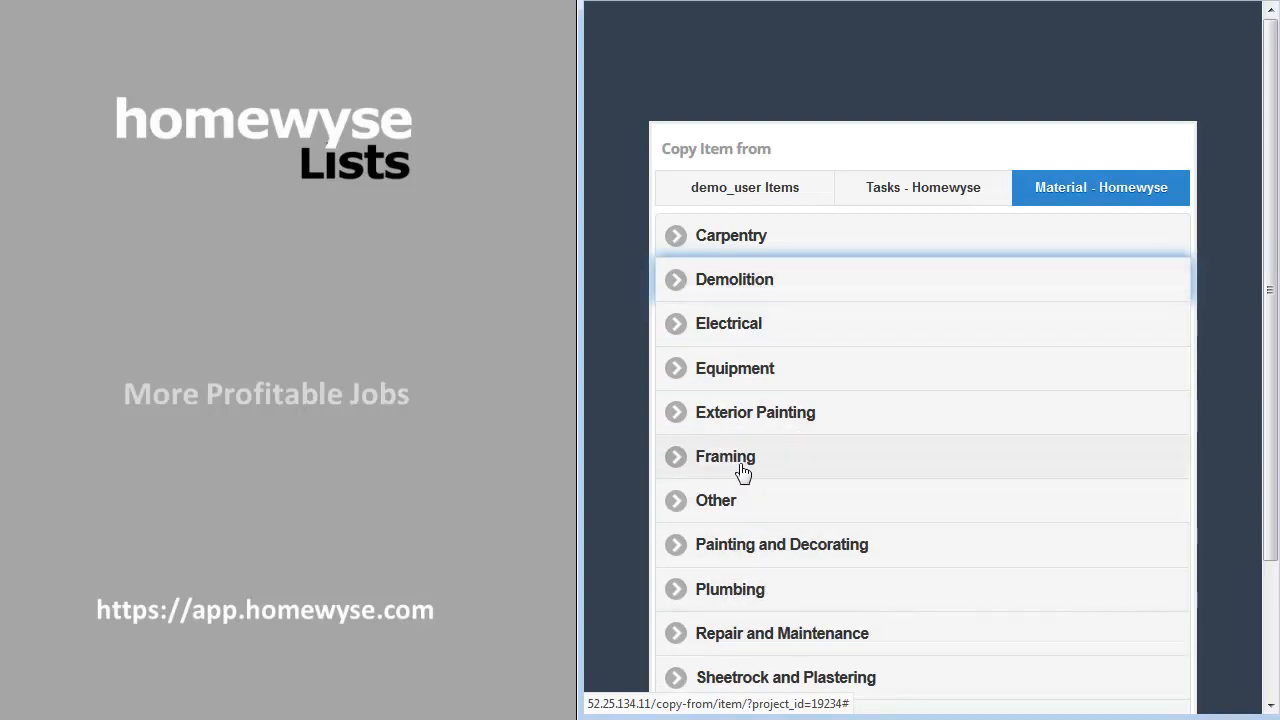
Step: Copy Paint Trim Molding from the Painting and Decorating category of the demo user's own items
left_click(741, 191)
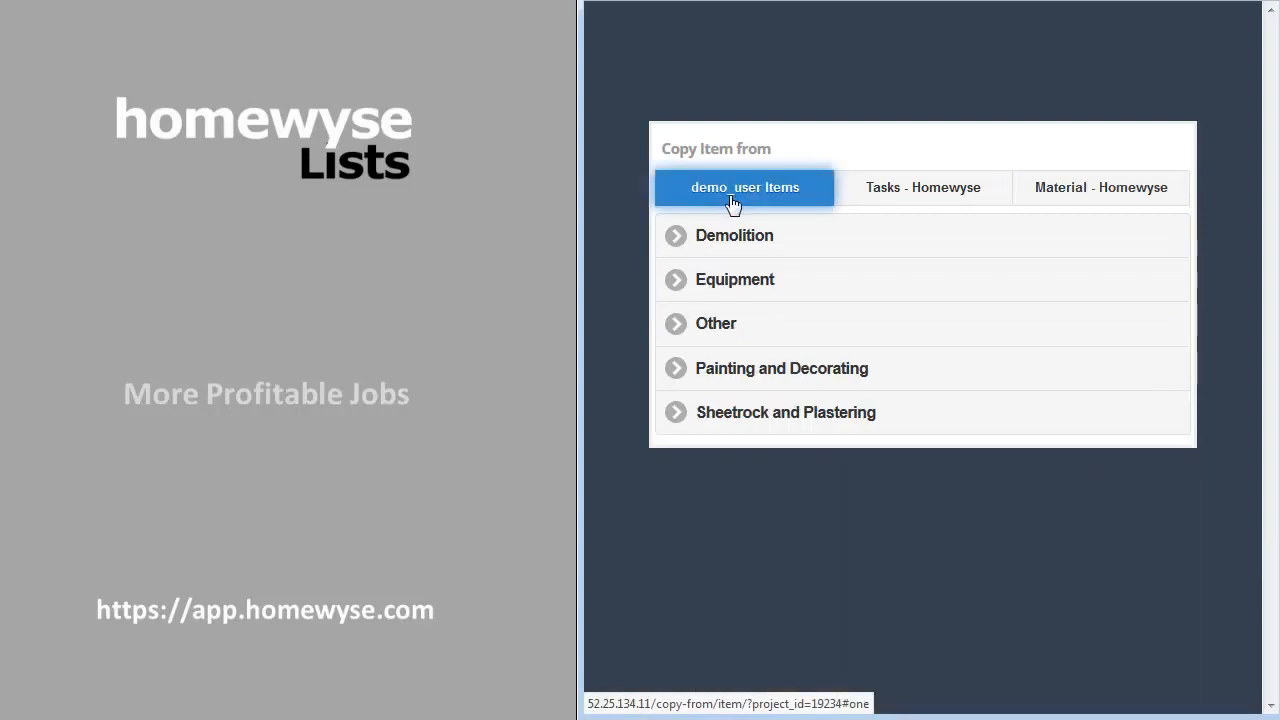
left_click(738, 368)
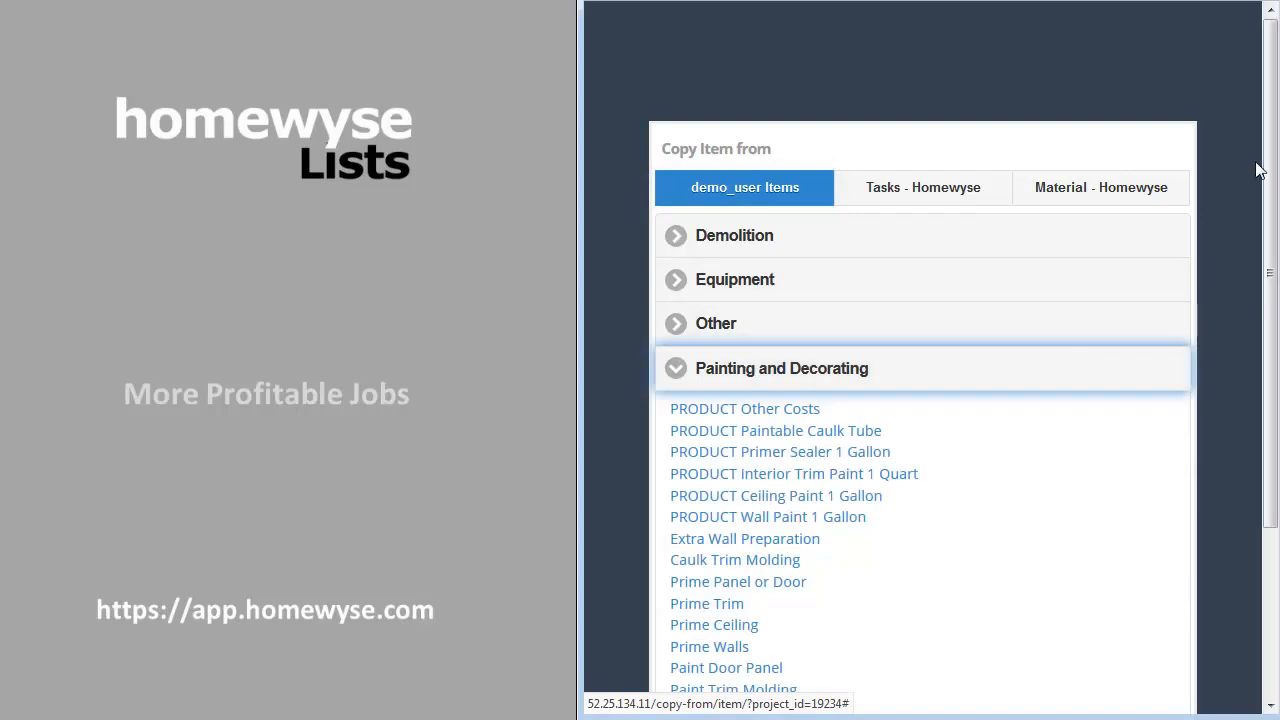
left_click_drag(1273, 130, 1275, 266)
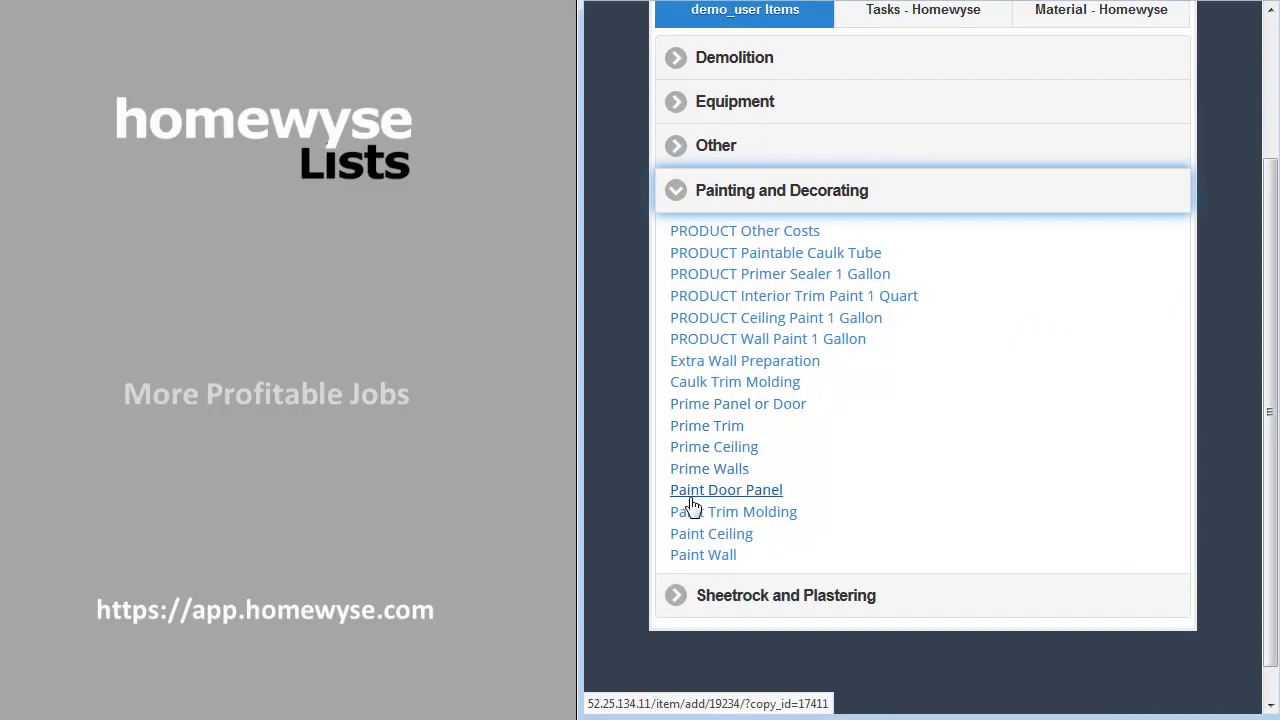
mouse_move(692, 518)
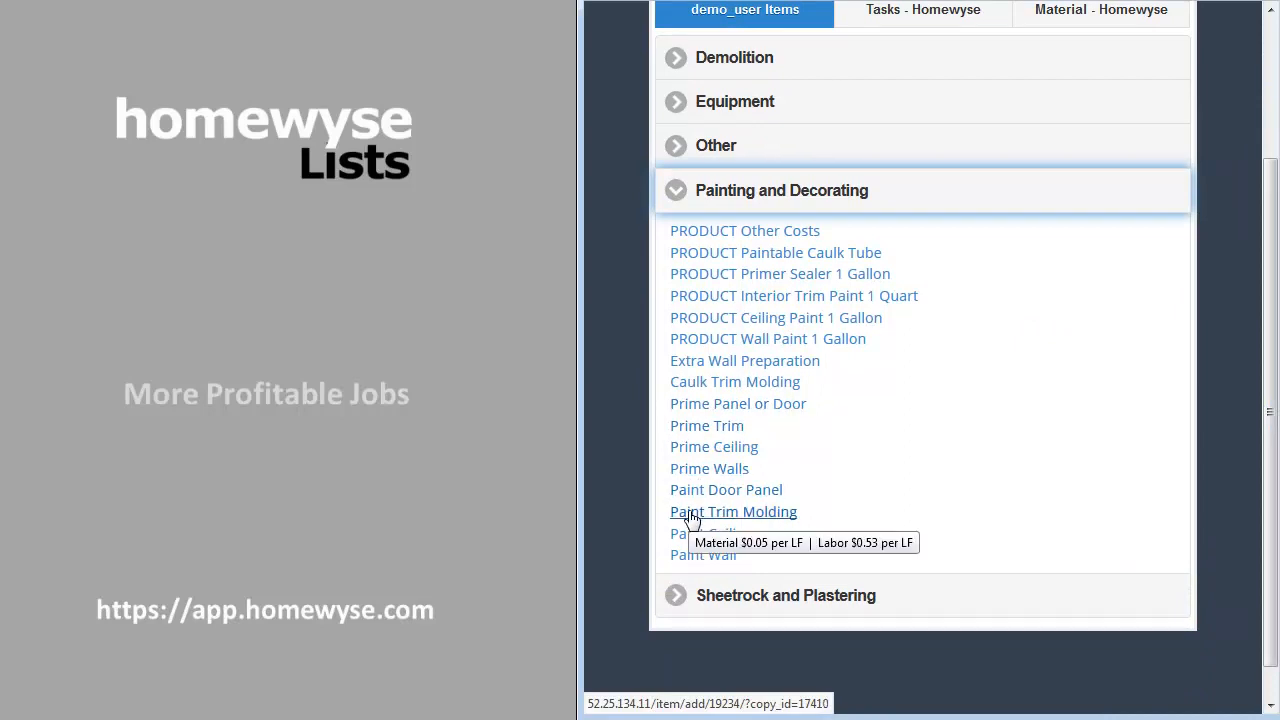
left_click(692, 516)
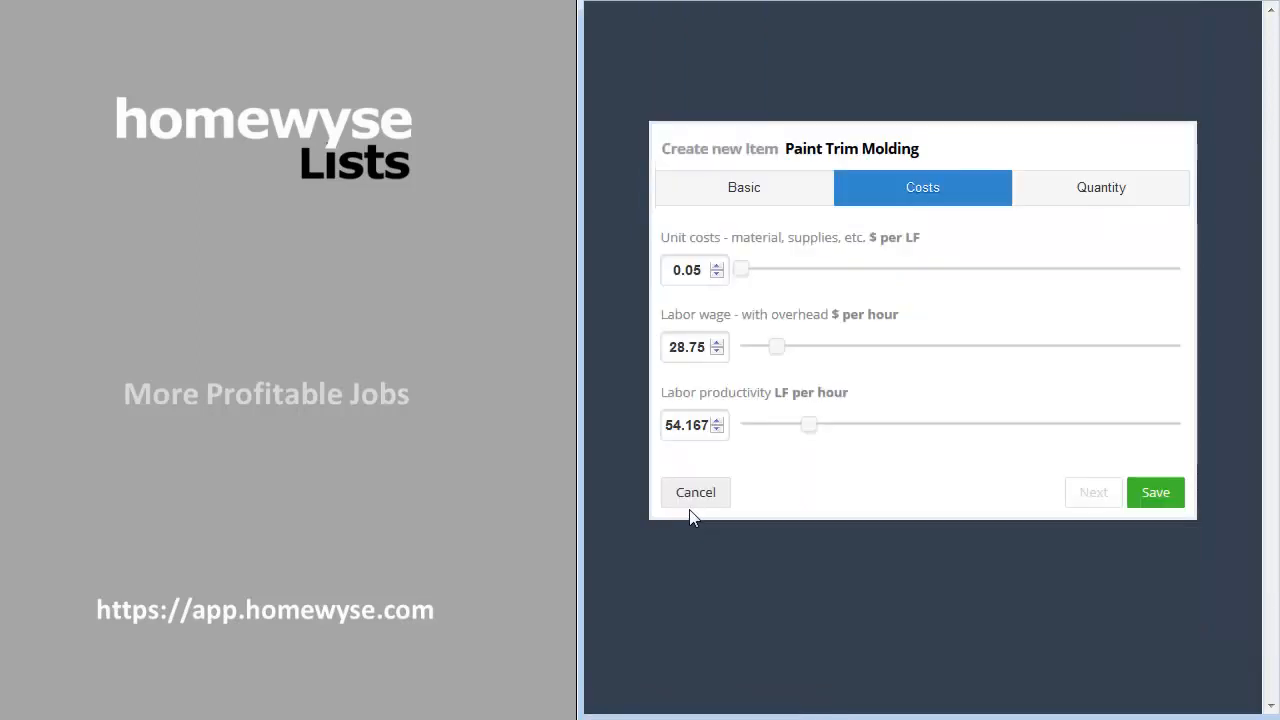
Step: Rename the copied item as Paint Crown Molding in its basic settings
left_click(732, 192)
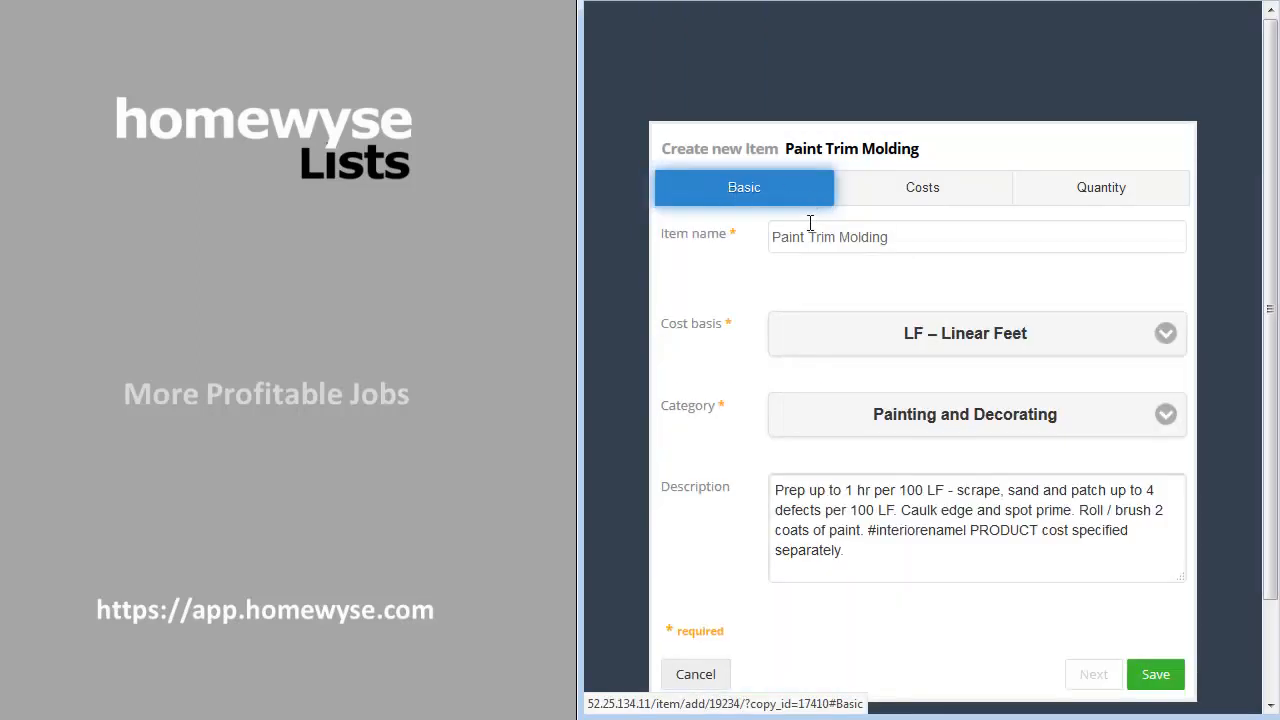
double_click(826, 243)
type("Crown")
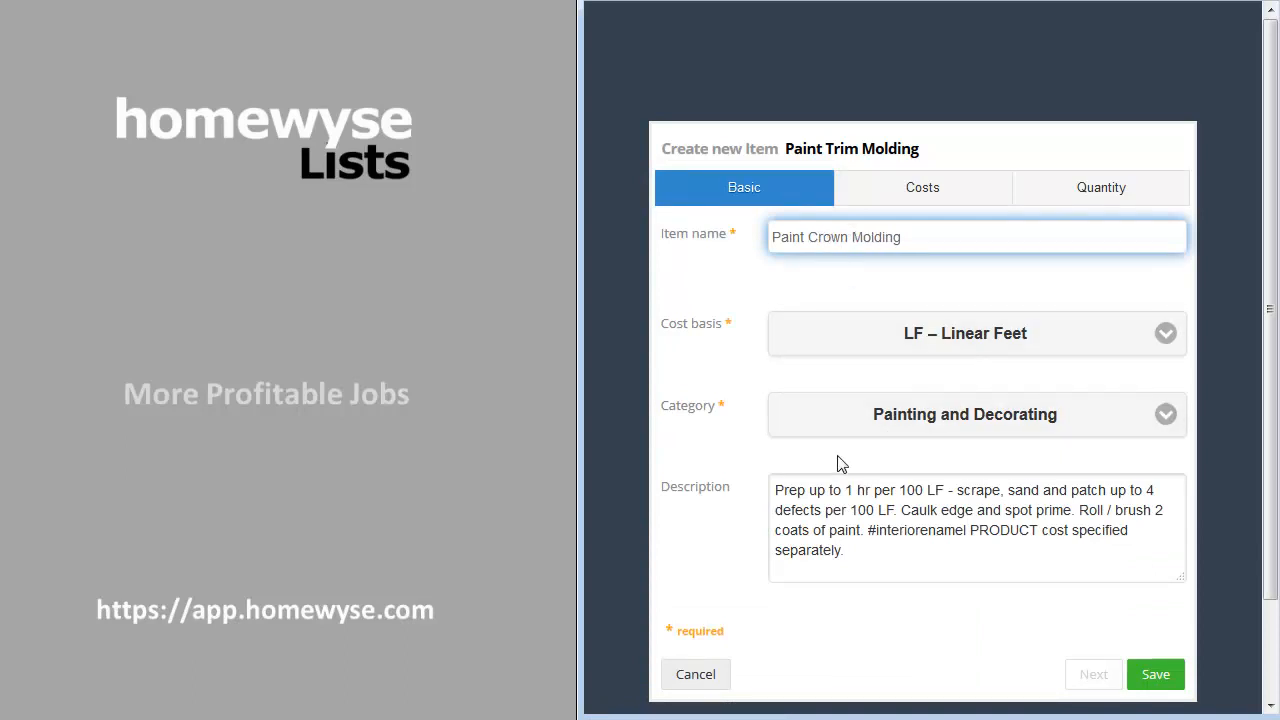
Step: Set the labor productivity of the Paint Crown Molding item to 30 LF per hour
left_click(905, 196)
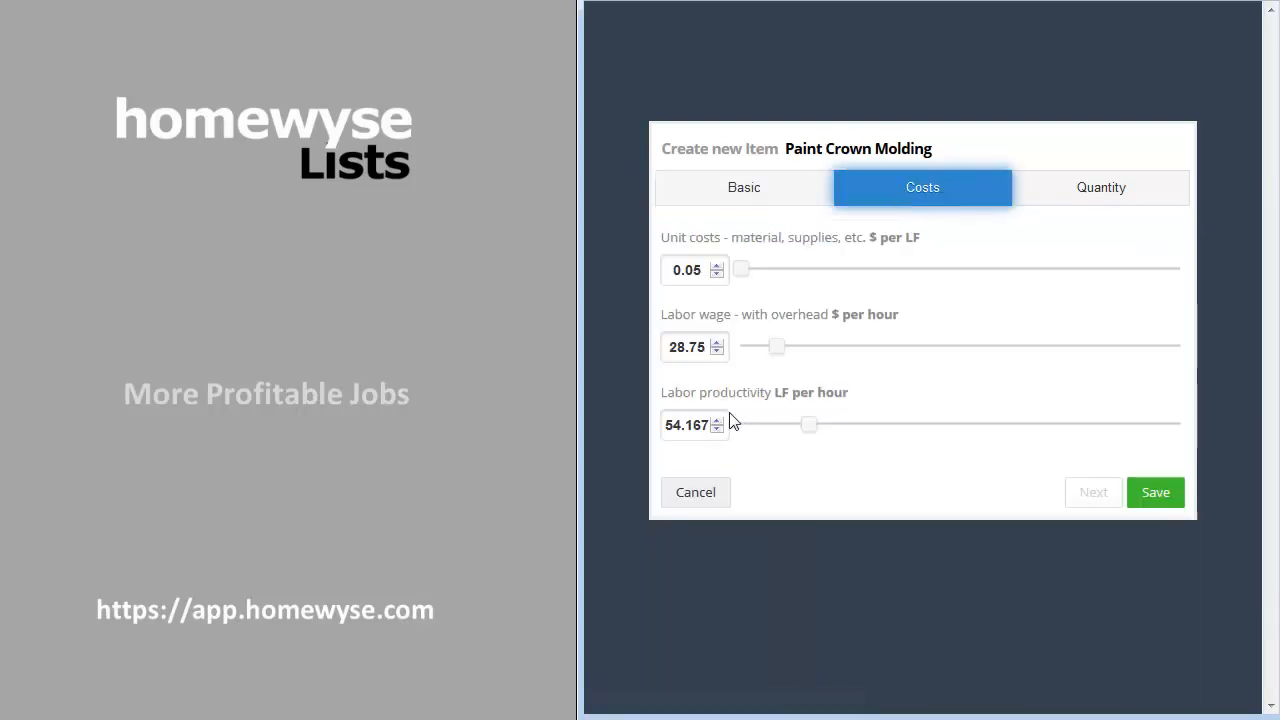
double_click(670, 430)
left_click_drag(706, 427, 665, 428)
type("30")
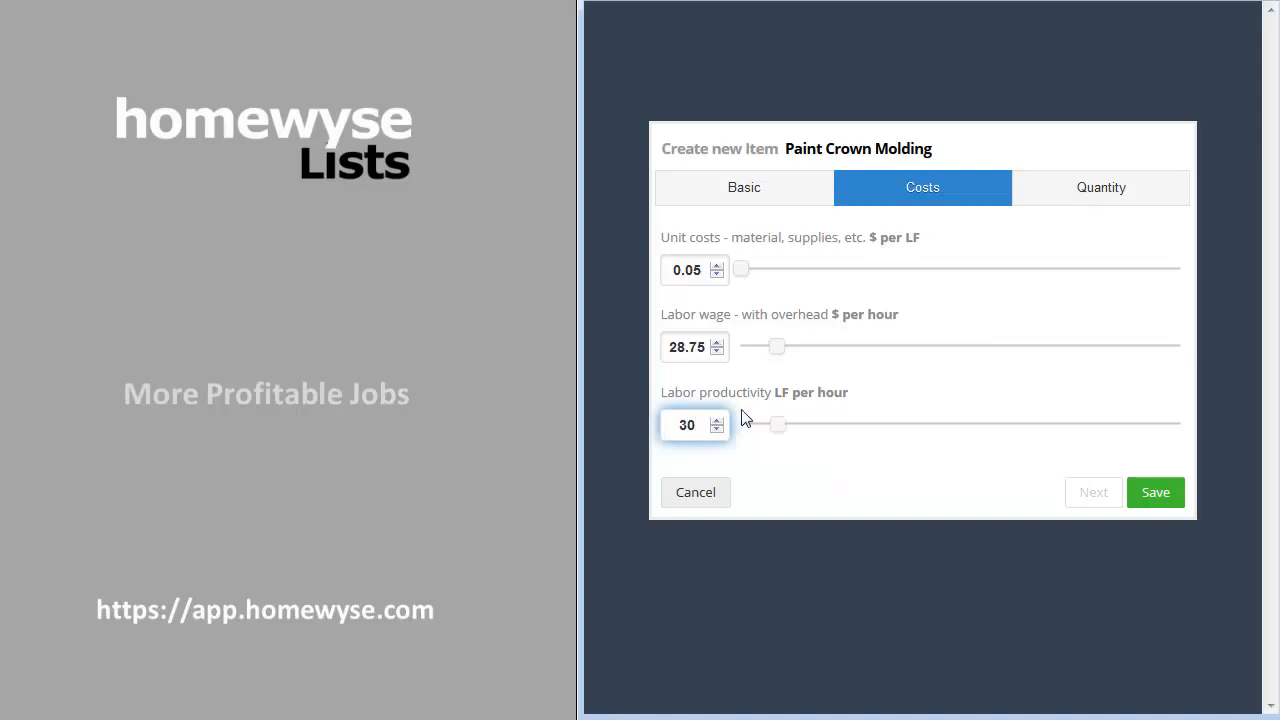
left_click(893, 462)
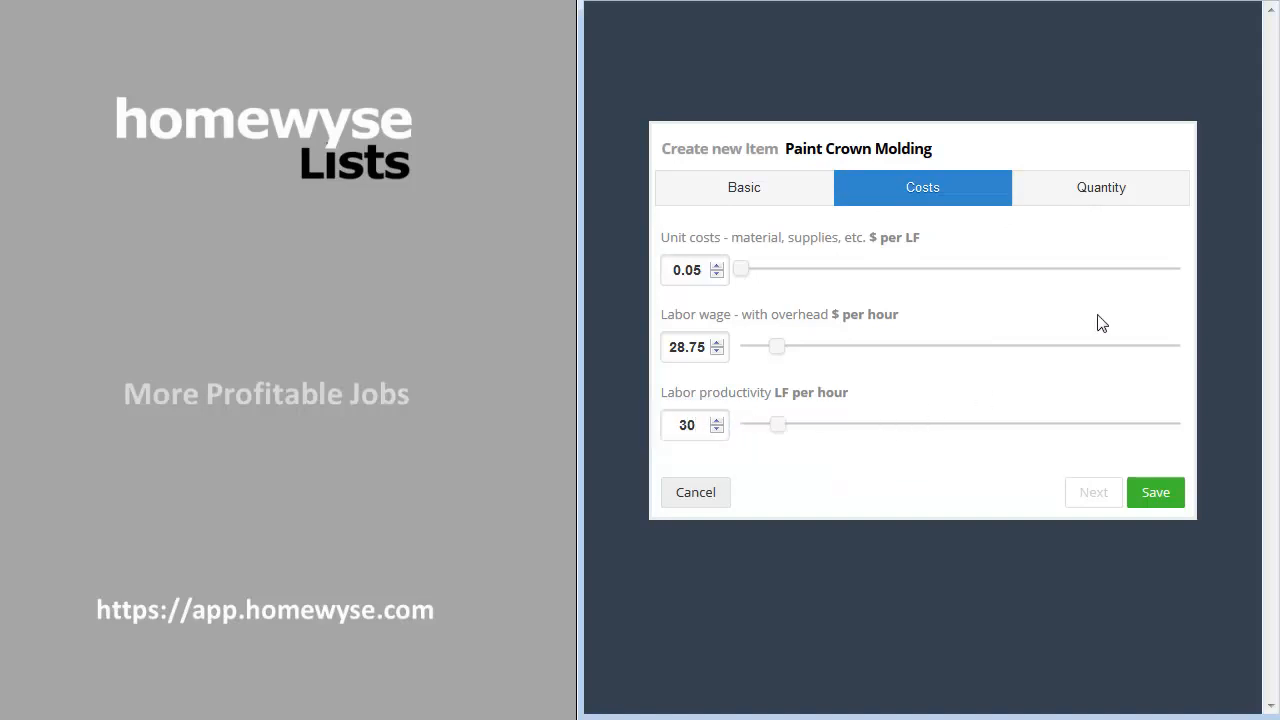
Step: Set the automatically calculated quantity of Paint Crown Molding to 0.45 per SF Area and save the new item
left_click(1121, 195)
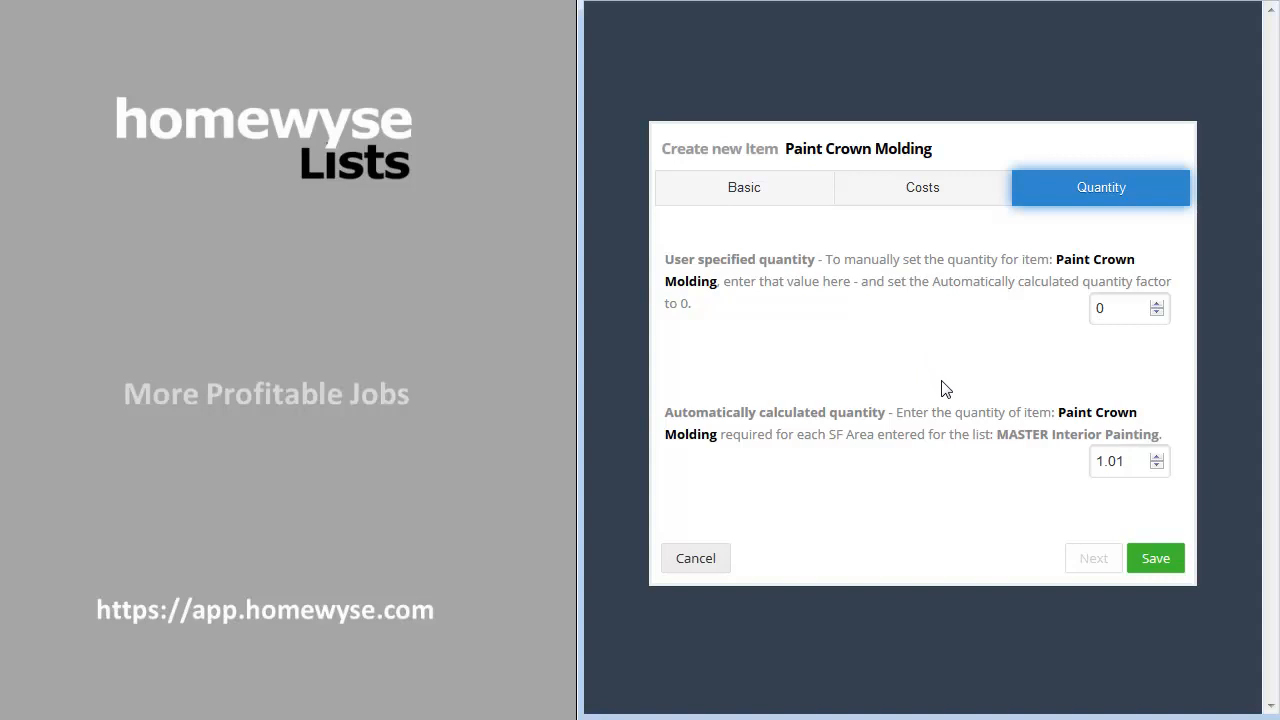
left_click(1128, 462)
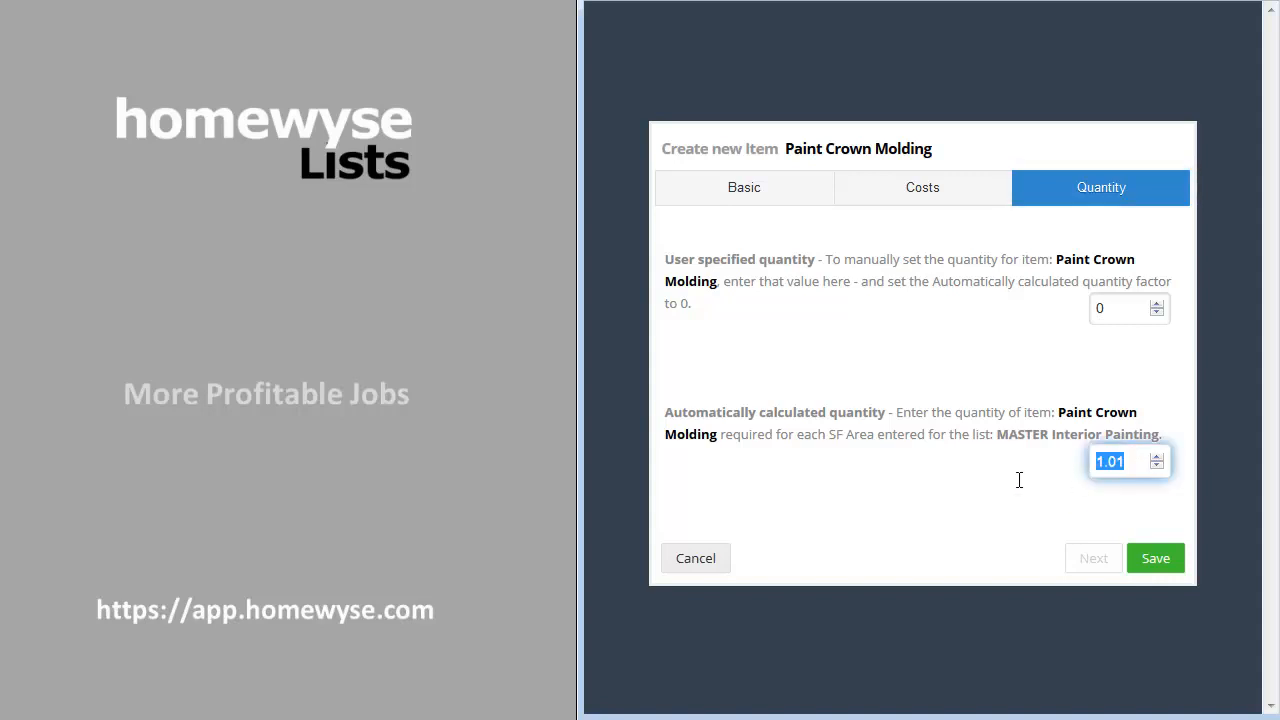
type("0.45")
left_click(1040, 502)
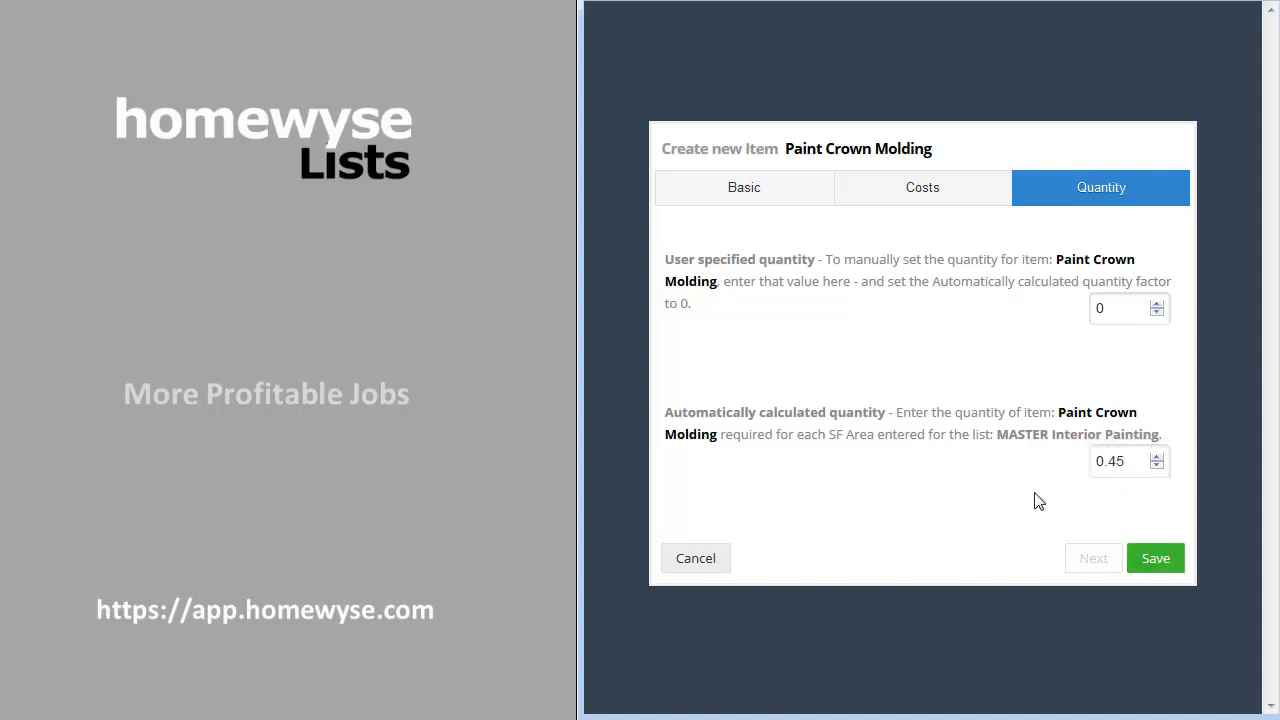
left_click(1157, 559)
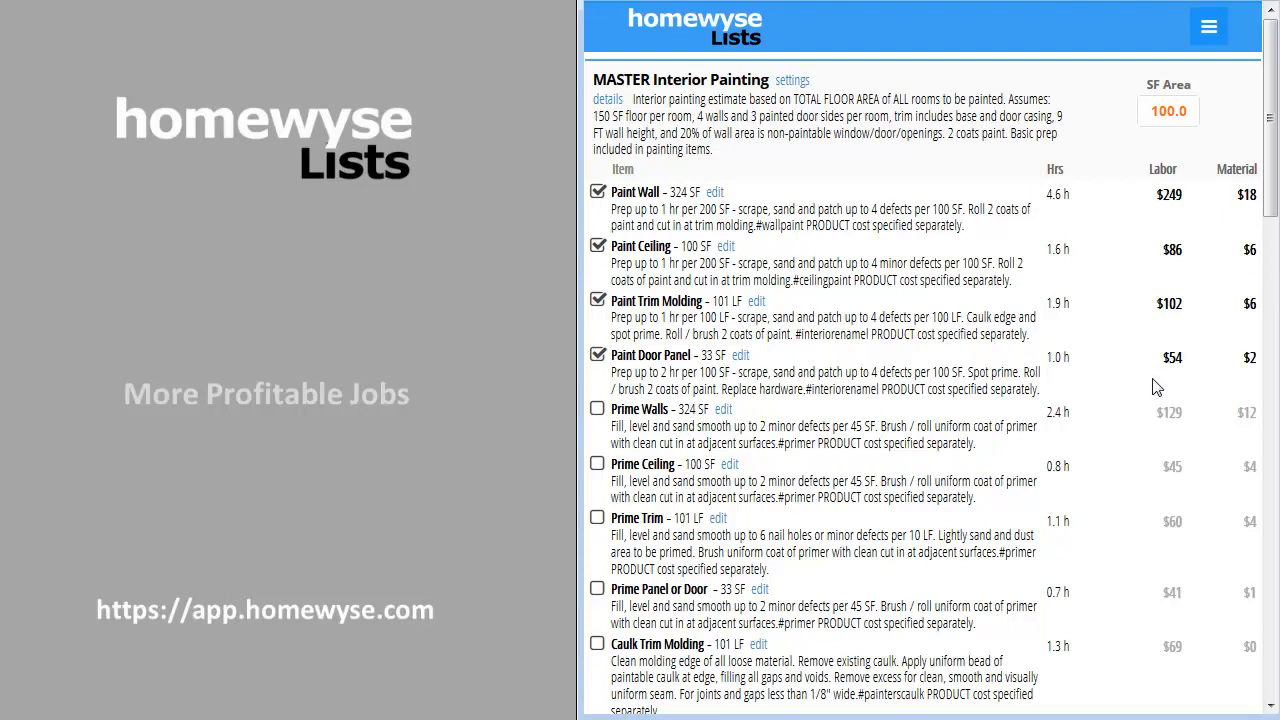
Step: Return to the lists overview and add a new list as a copy of the demo user's MASTER Interior Painting list
left_click(1208, 31)
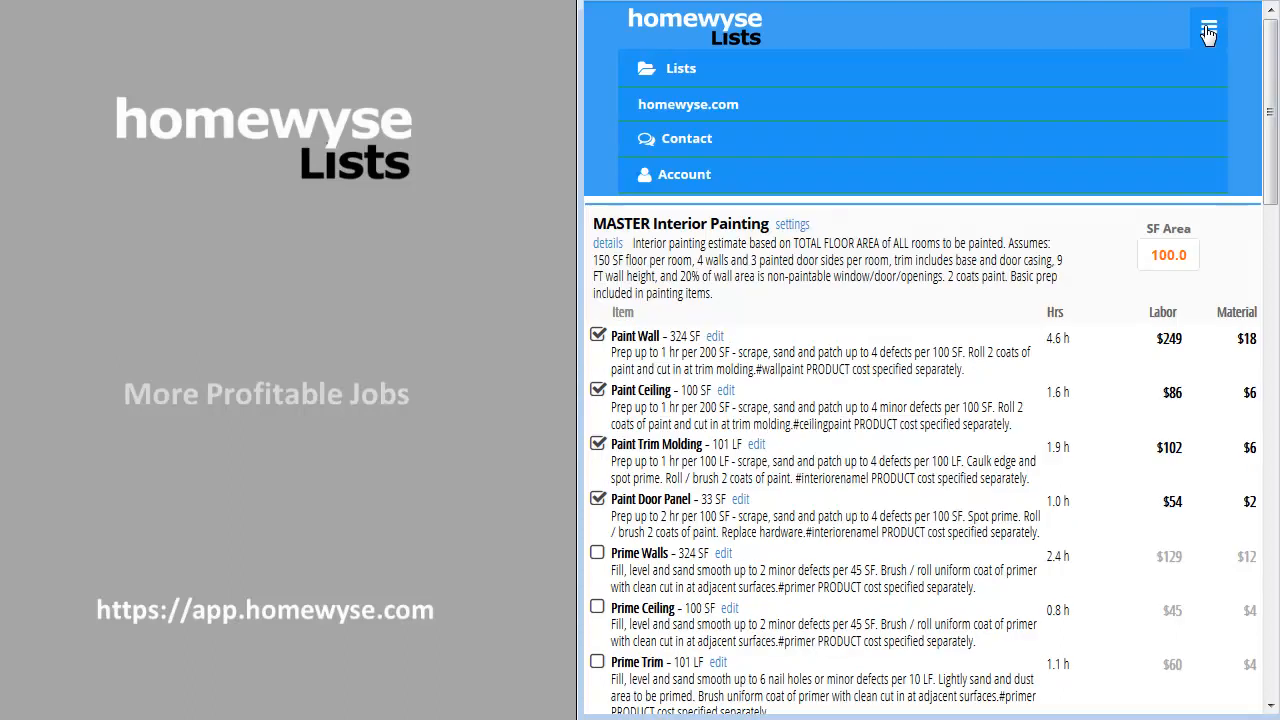
left_click(680, 76)
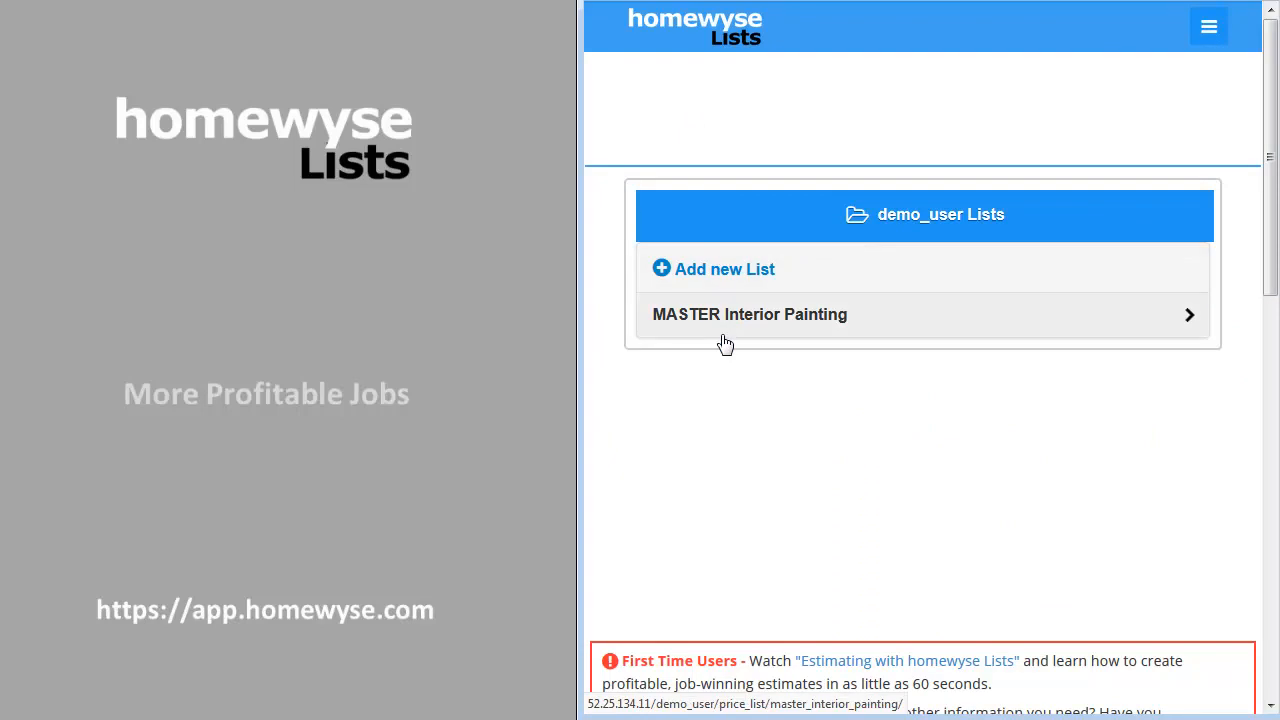
left_click(708, 272)
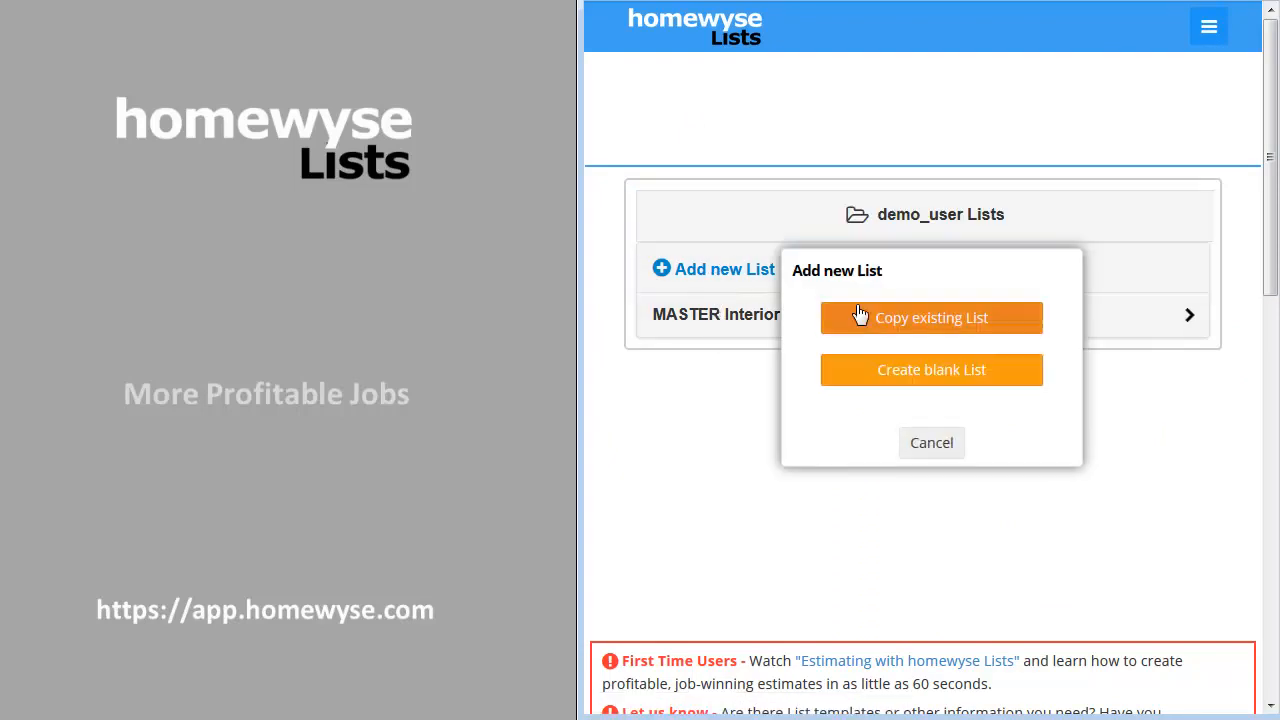
left_click(894, 326)
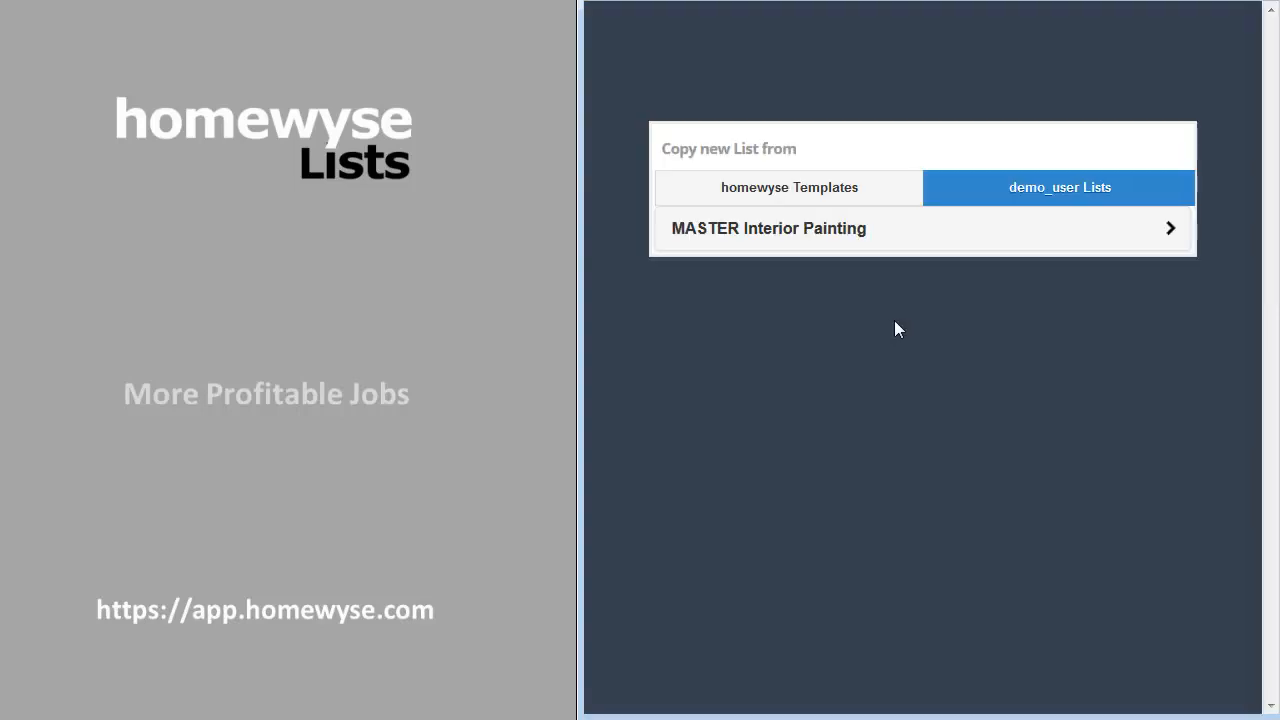
left_click(737, 233)
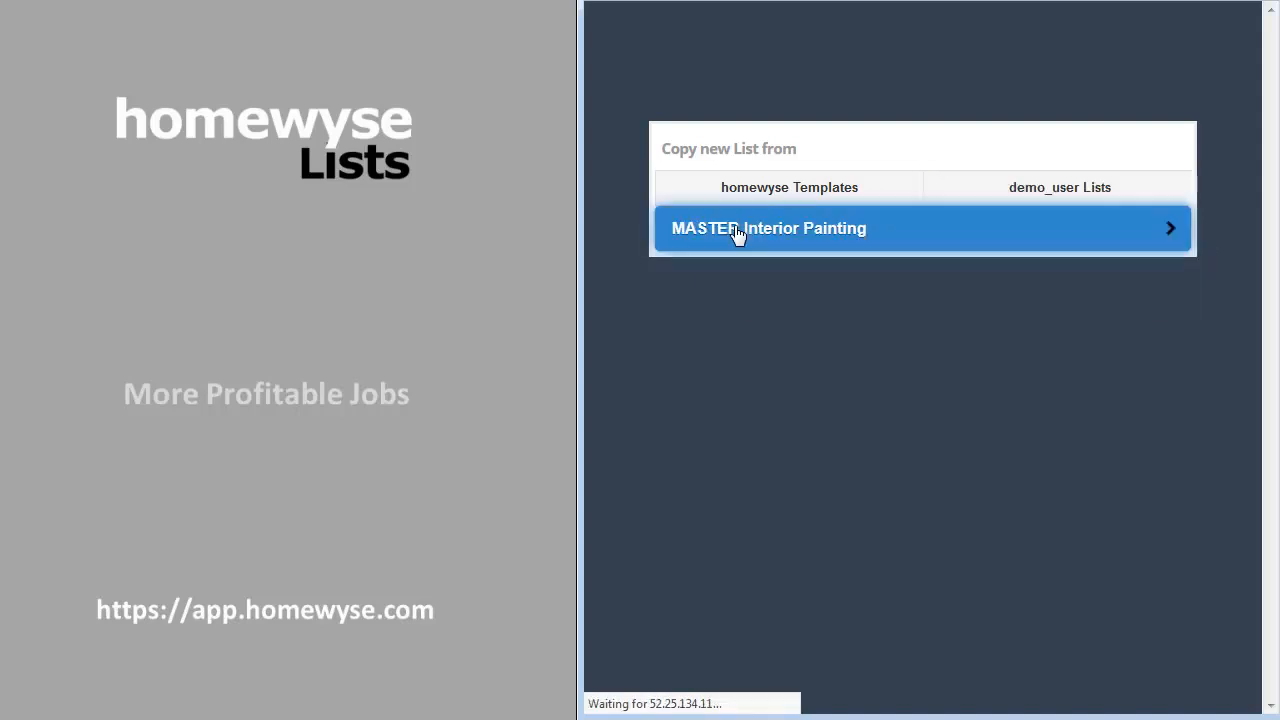
Step: Name the new list with the customer's surname followed by May 2017 and save it
left_click(801, 235)
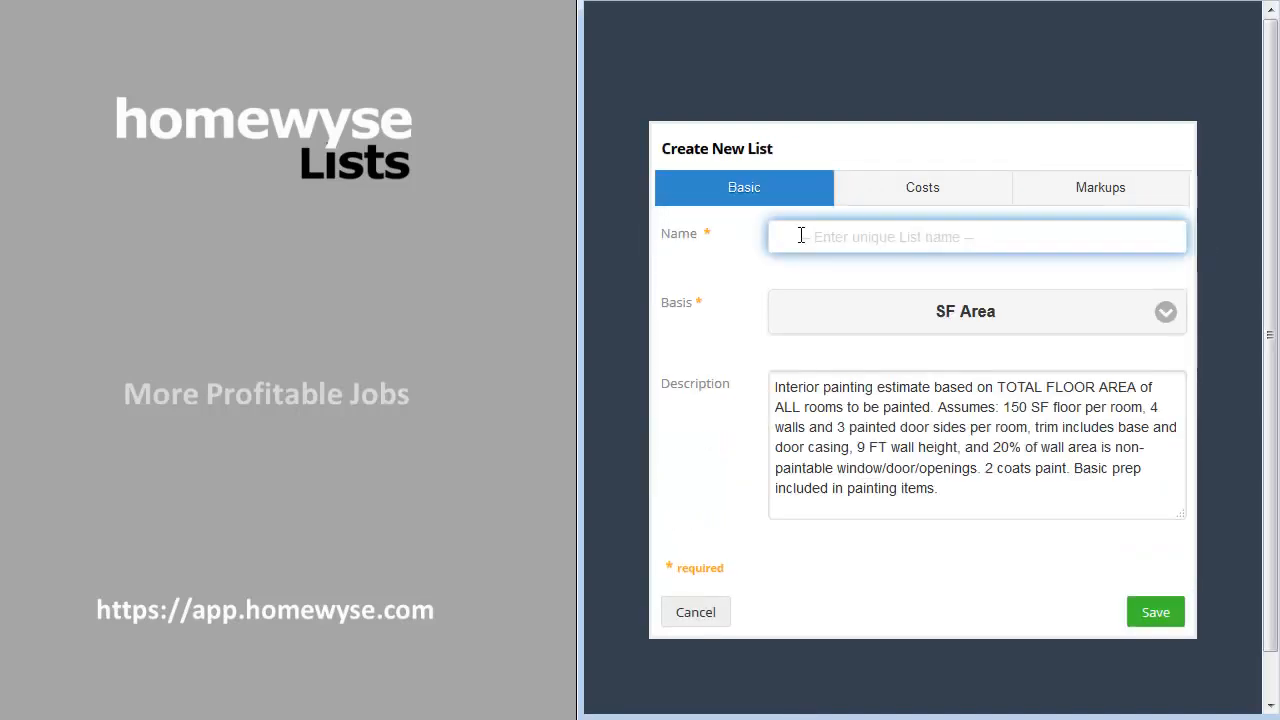
type("Jones May 2017")
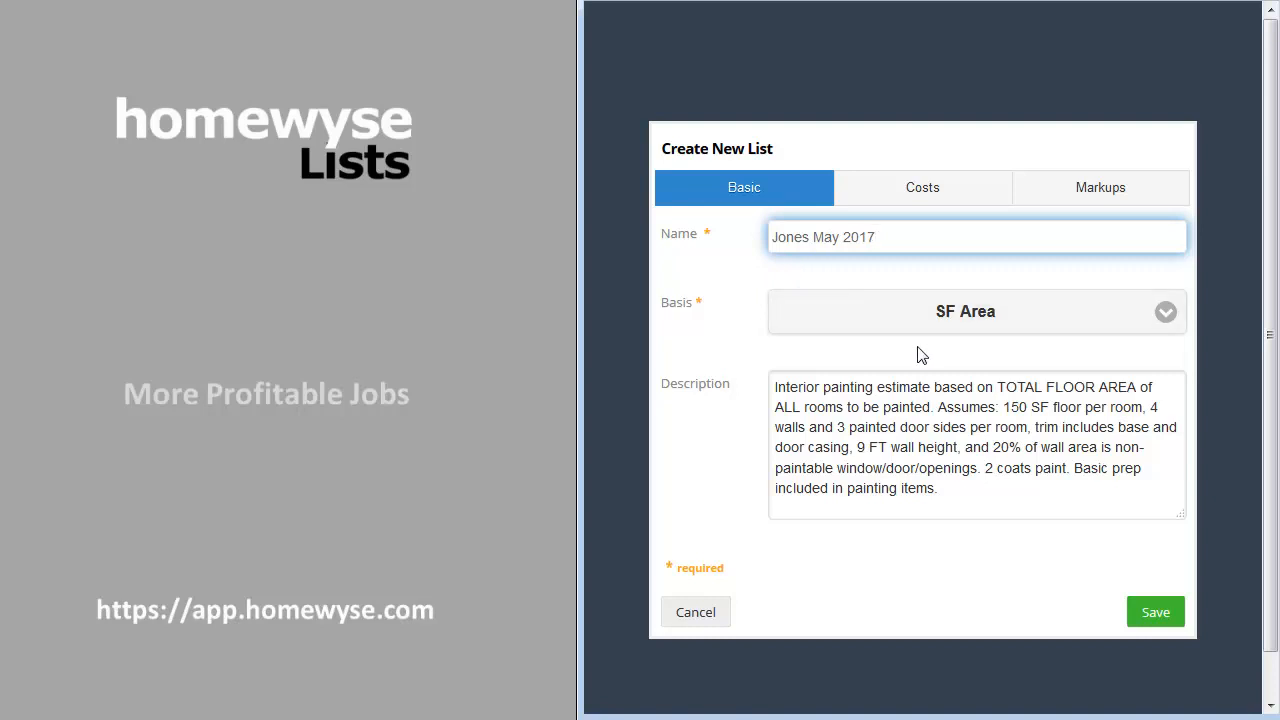
left_click(1151, 609)
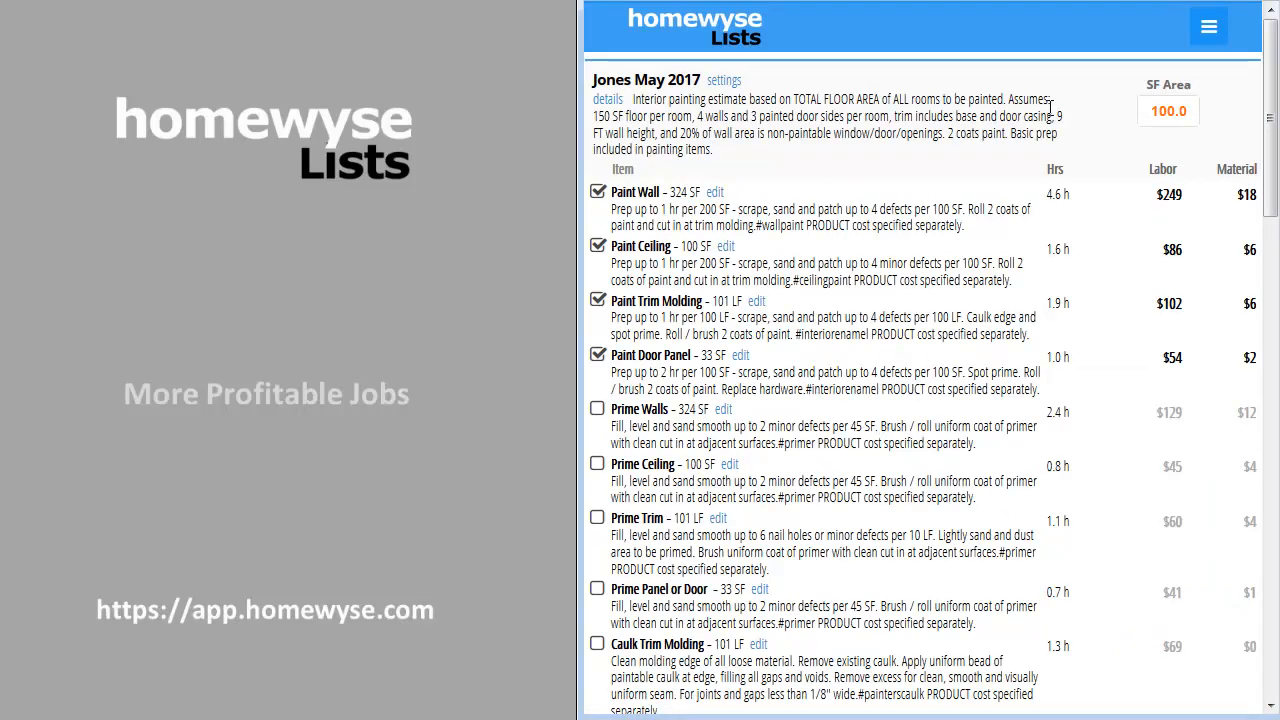
Step: Set the SF Area of the customer's list to 875
double_click(1165, 110)
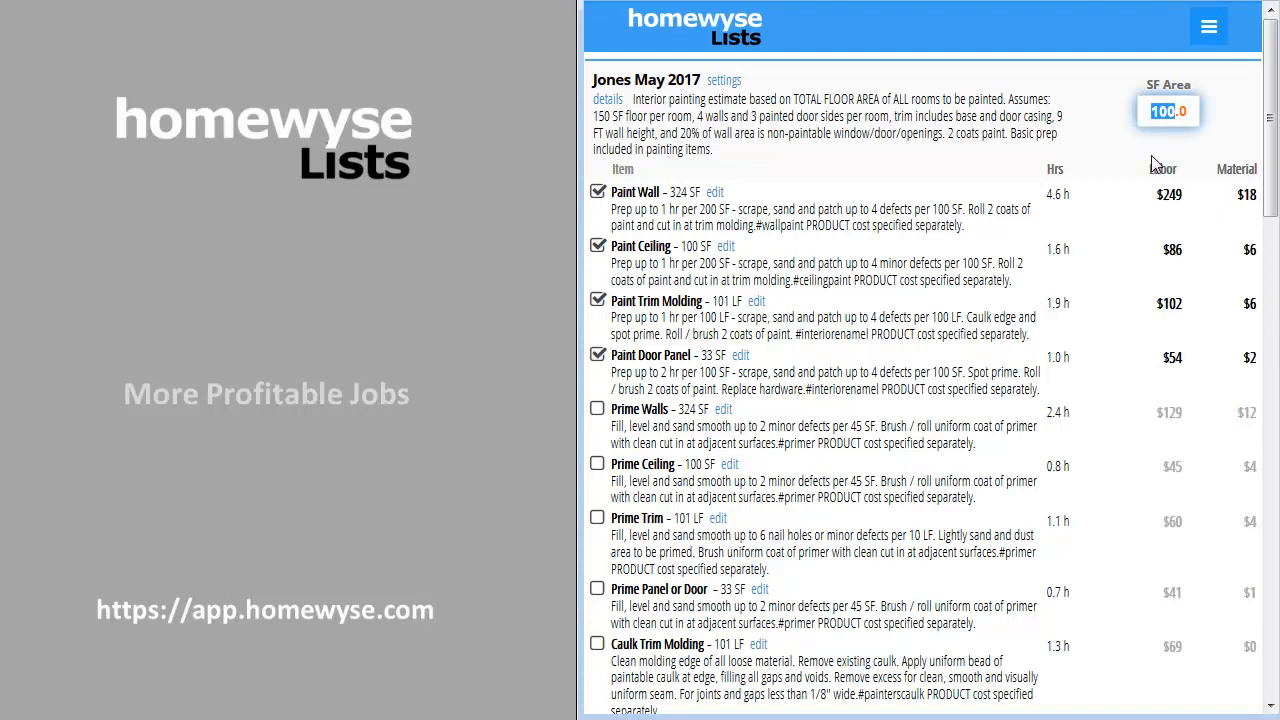
type("875")
left_click_drag(792, 93, 972, 92)
left_click(972, 92)
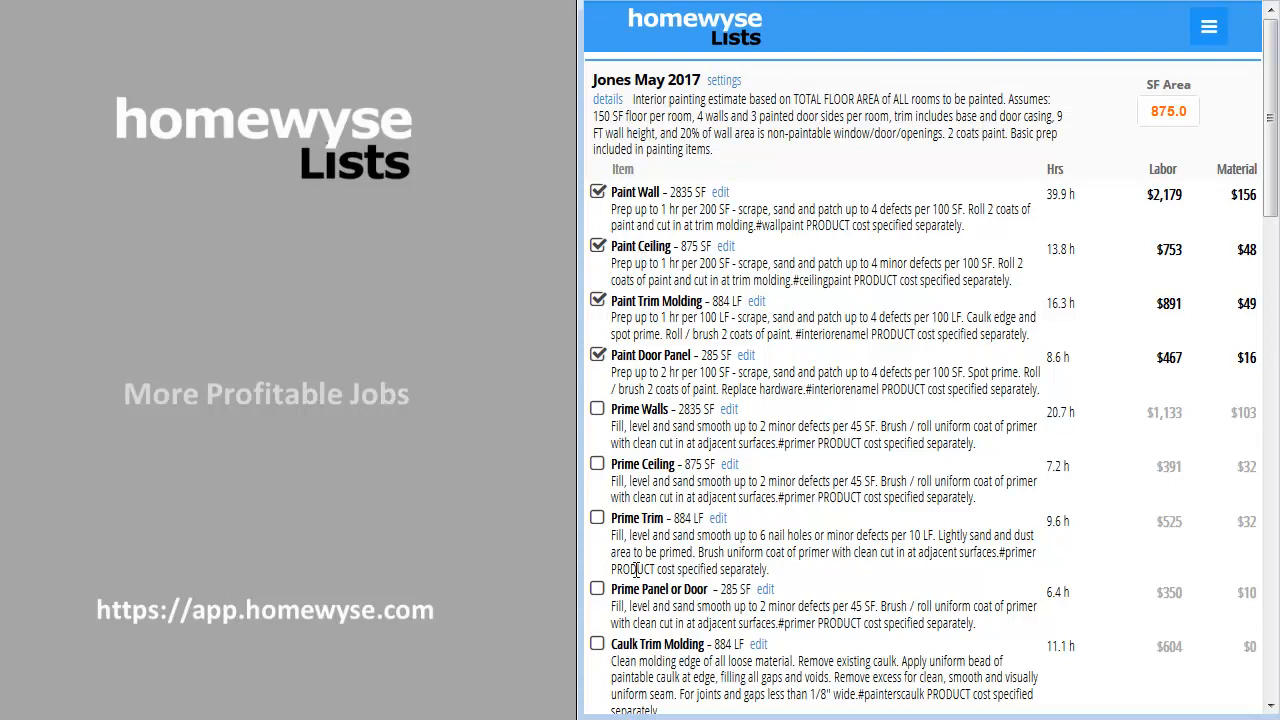
Step: Include the Prime Panel or Door, Prime Trim and Caulk Trim Molding items in the estimate
left_click(597, 590)
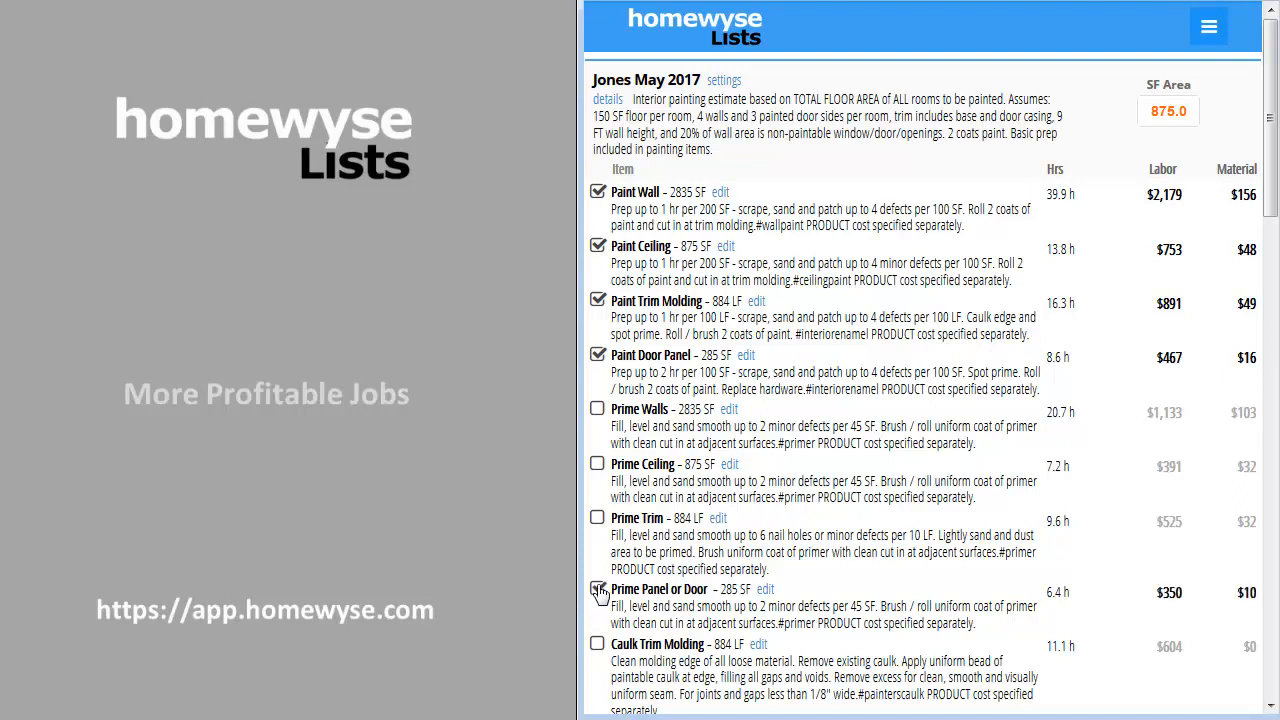
left_click(598, 519)
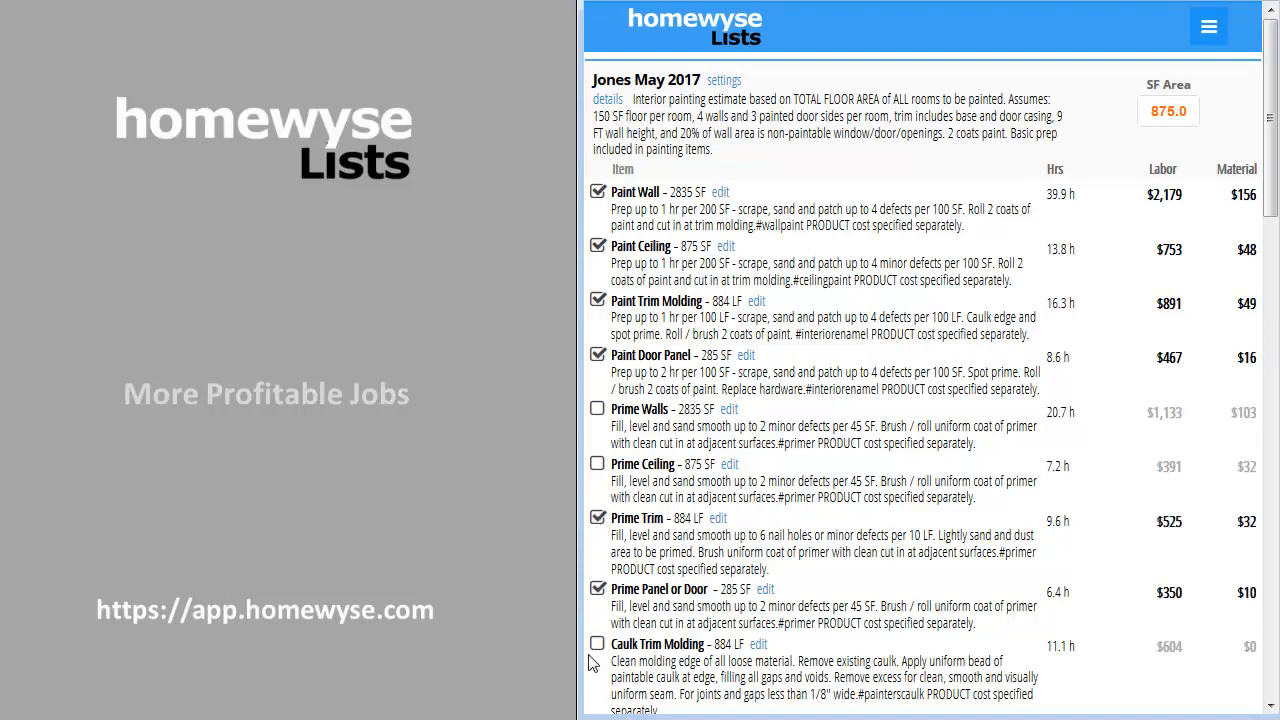
left_click(597, 645)
Step: Include PRODUCT Primer Sealer 1 Gallon, exclude Paint Crown Molding from the estimate, and save the list
left_click_drag(1270, 52, 1270, 120)
left_click_drag(1268, 193, 1263, 286)
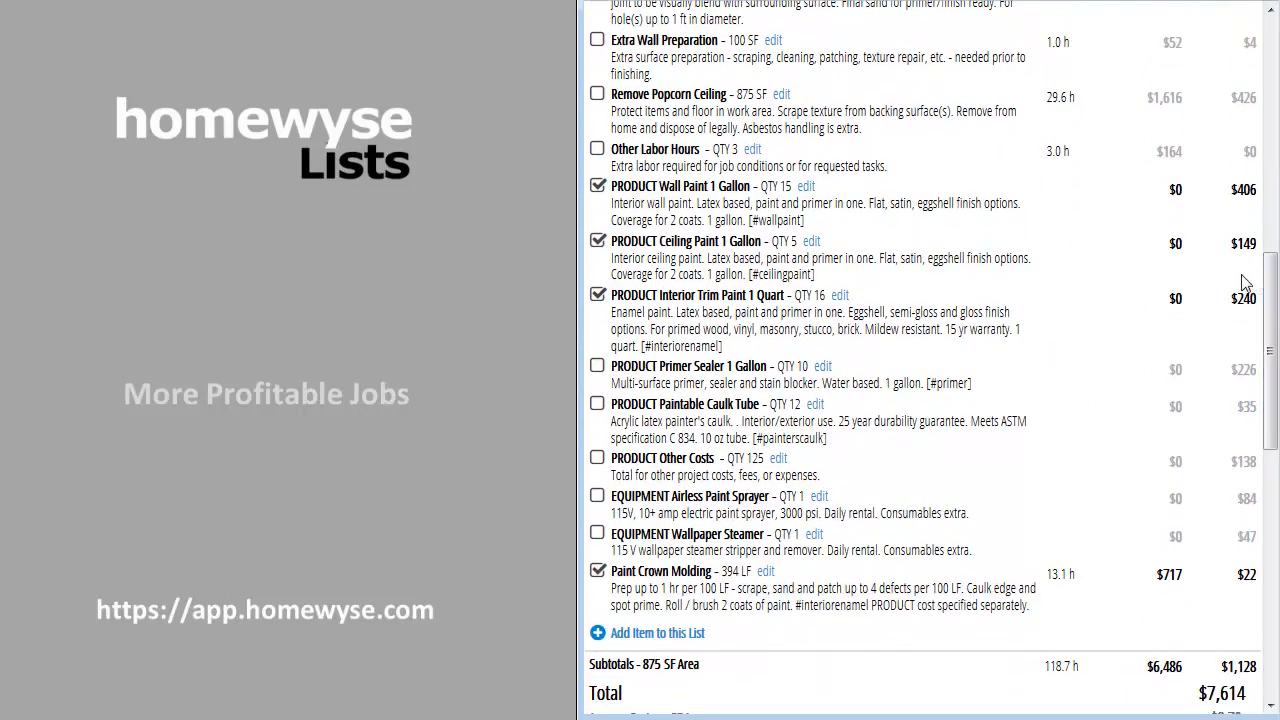
double_click(786, 187)
left_click(597, 366)
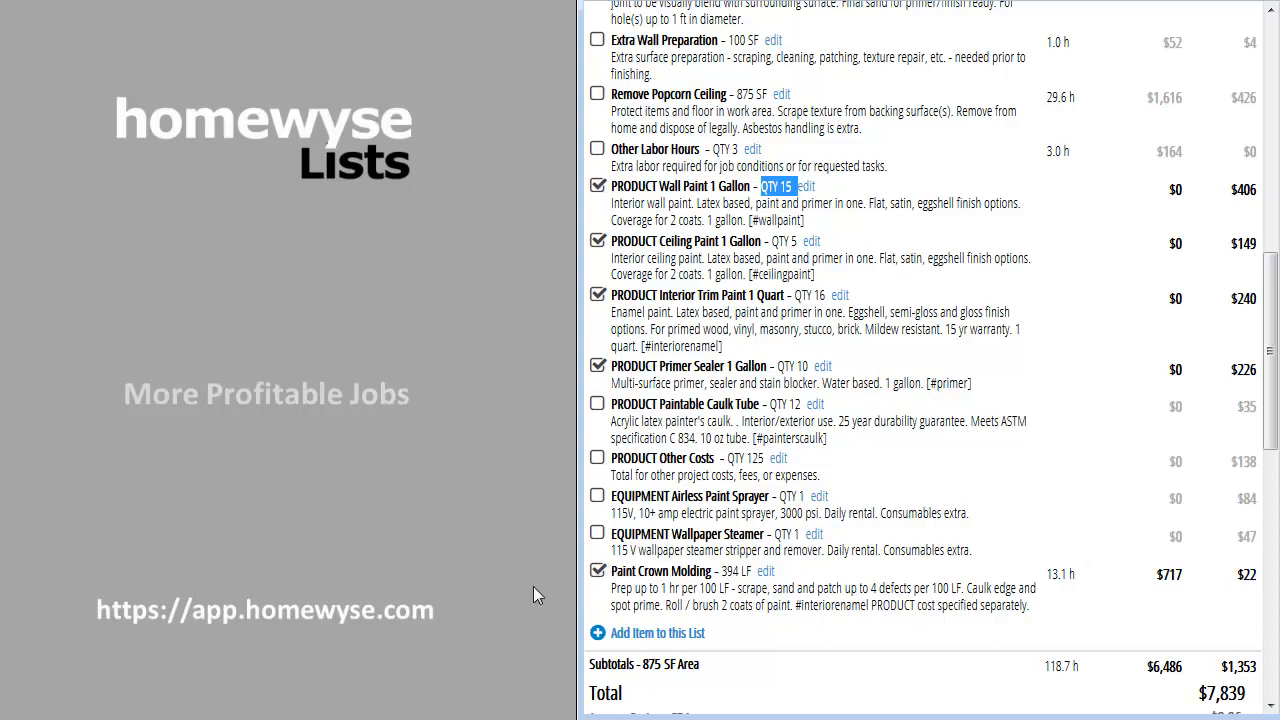
left_click(597, 570)
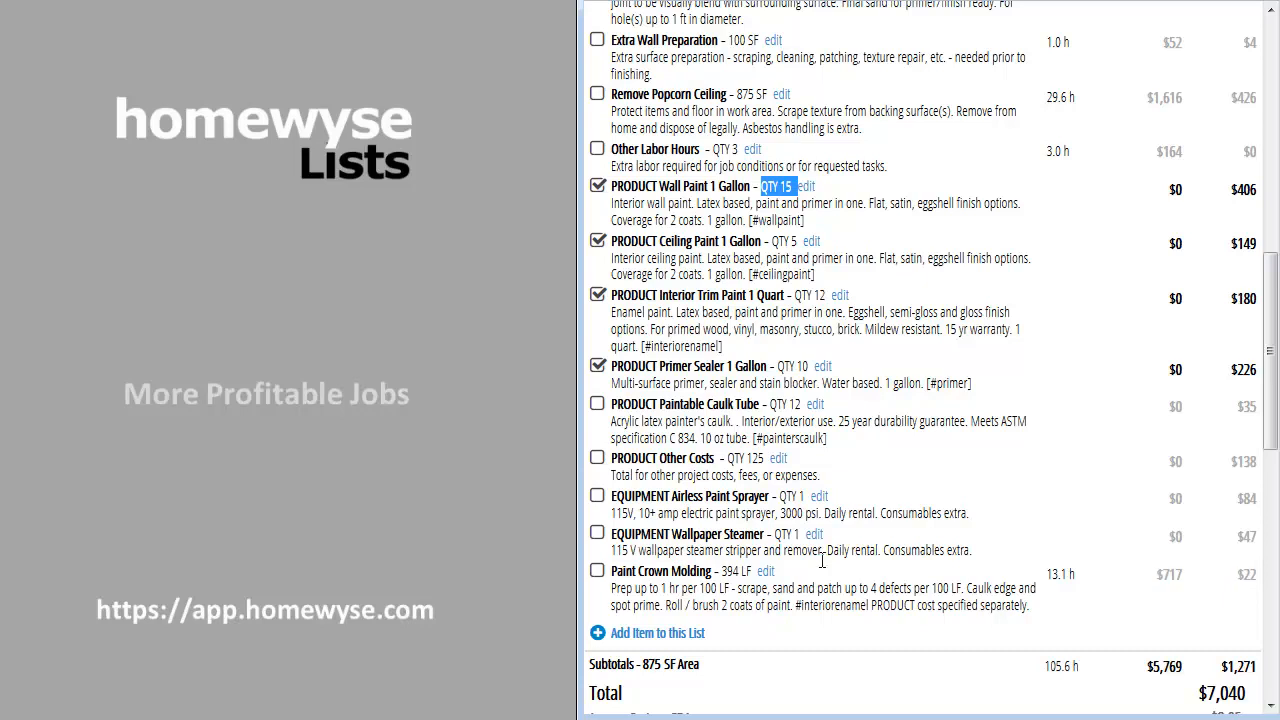
left_click_drag(1270, 375, 1273, 442)
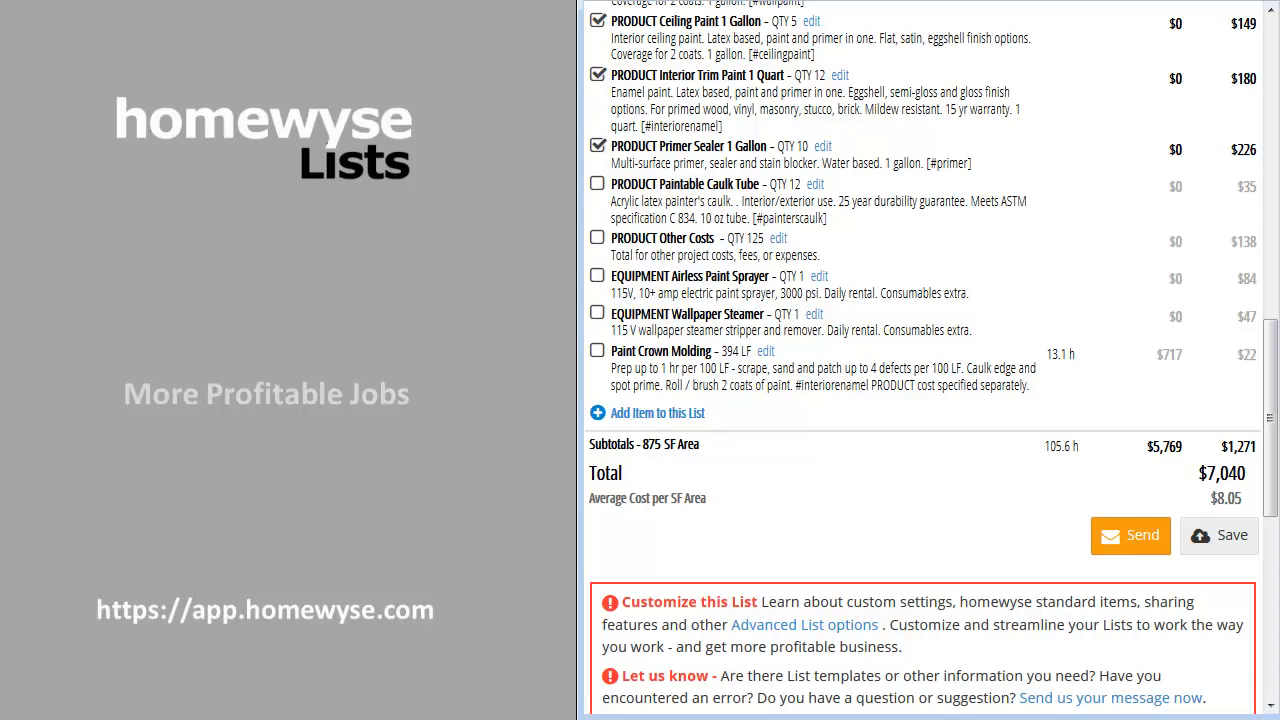
left_click(1208, 535)
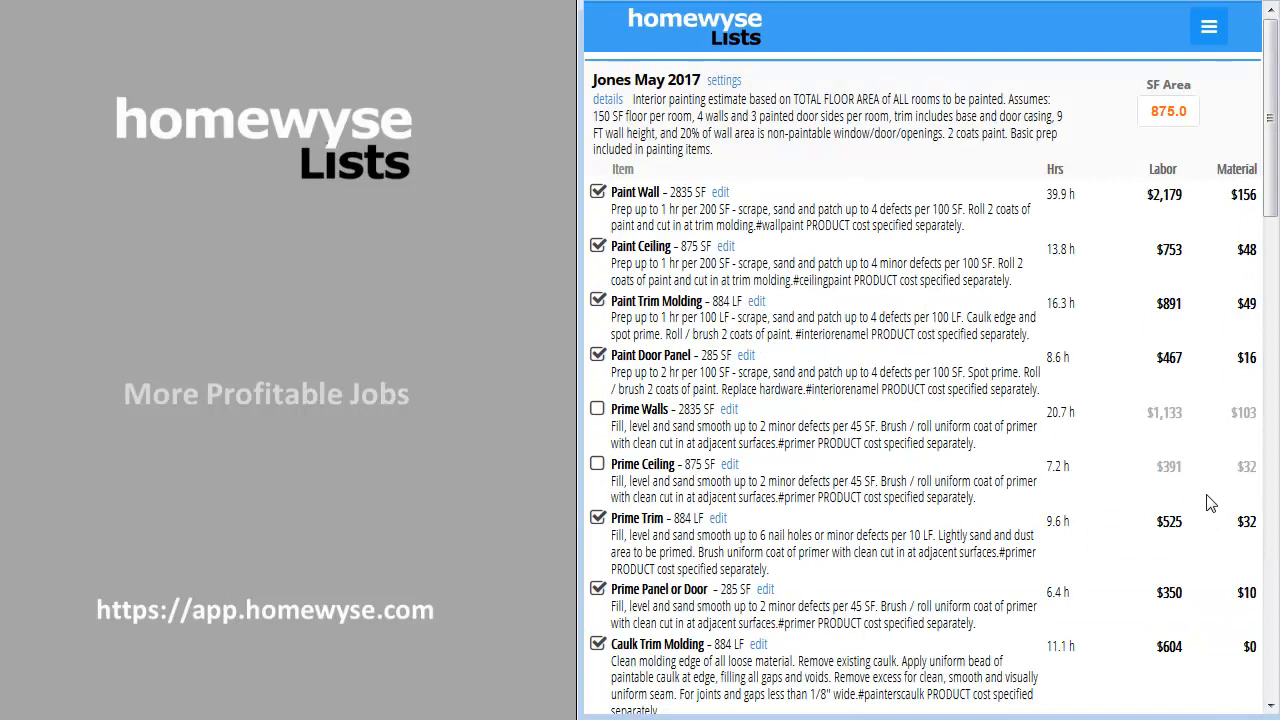
Step: Copy the URL of the customer list's read-only version for sending
scroll(1274, 163, "down", 13)
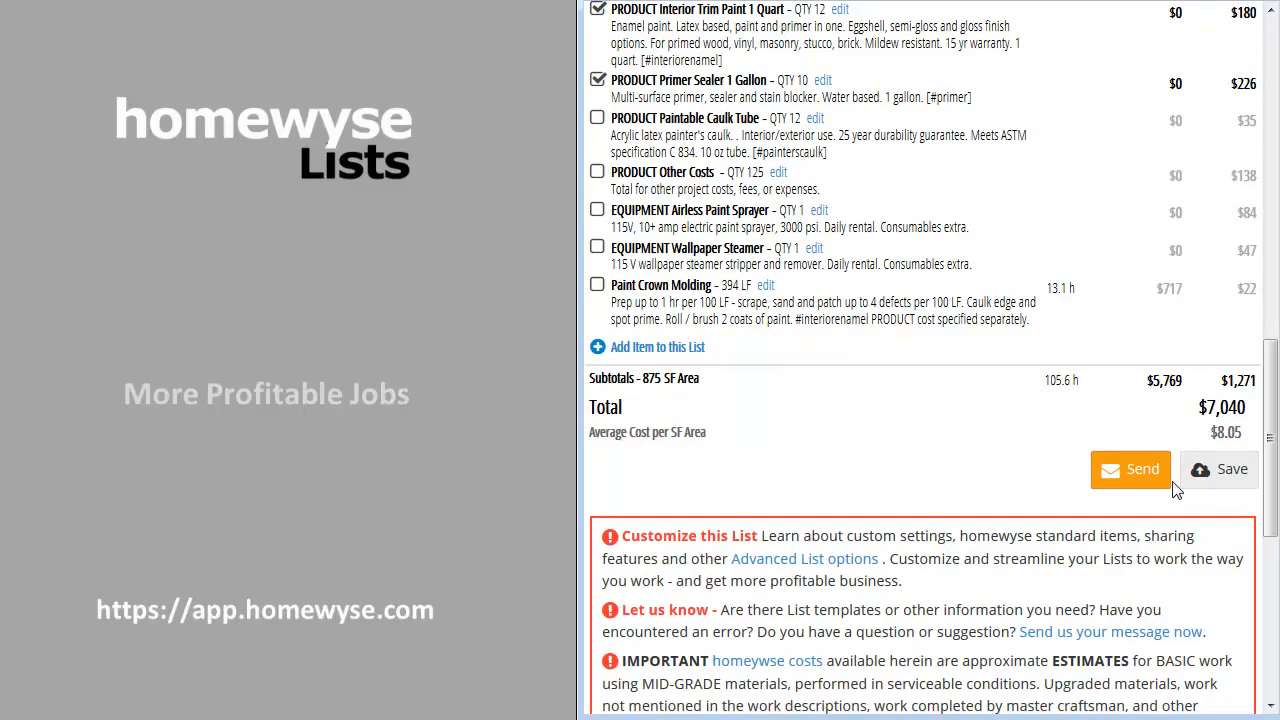
left_click(1145, 478)
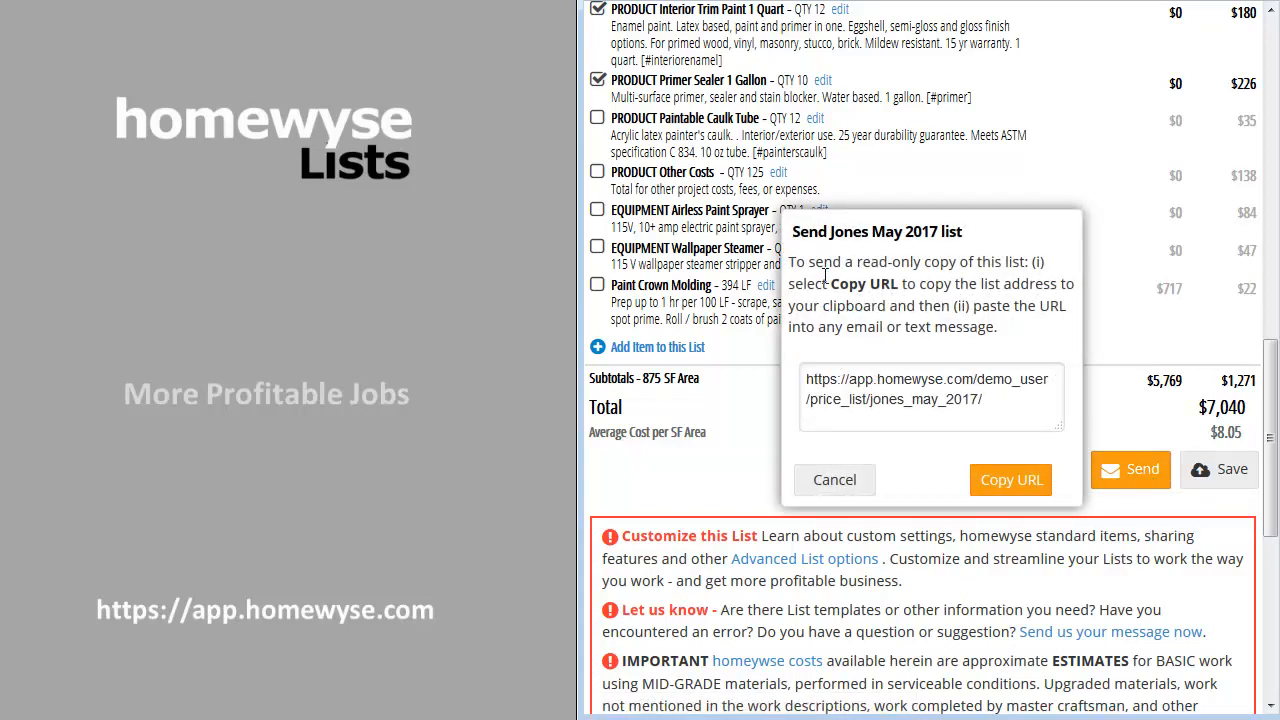
left_click(1010, 482)
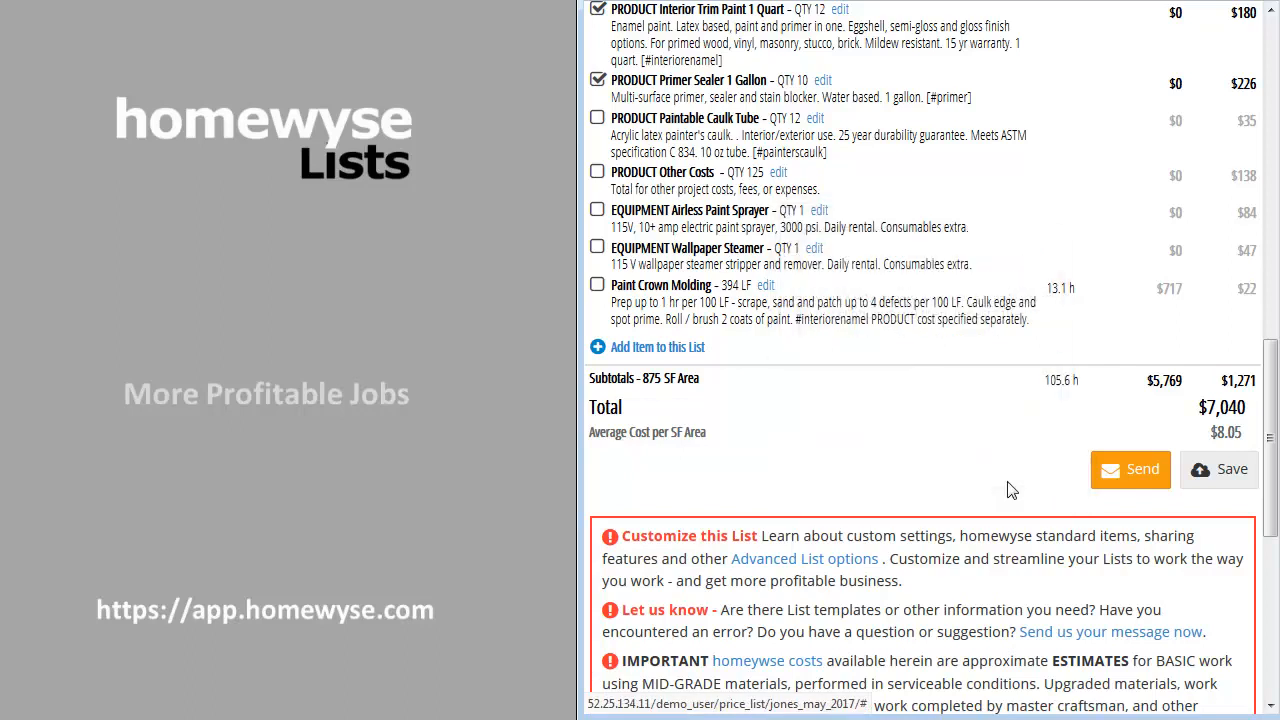
Step: Paste the copied list URL into the body of the Preliminary Estimate email and set it to send as Email (Default)
left_click(1130, 469)
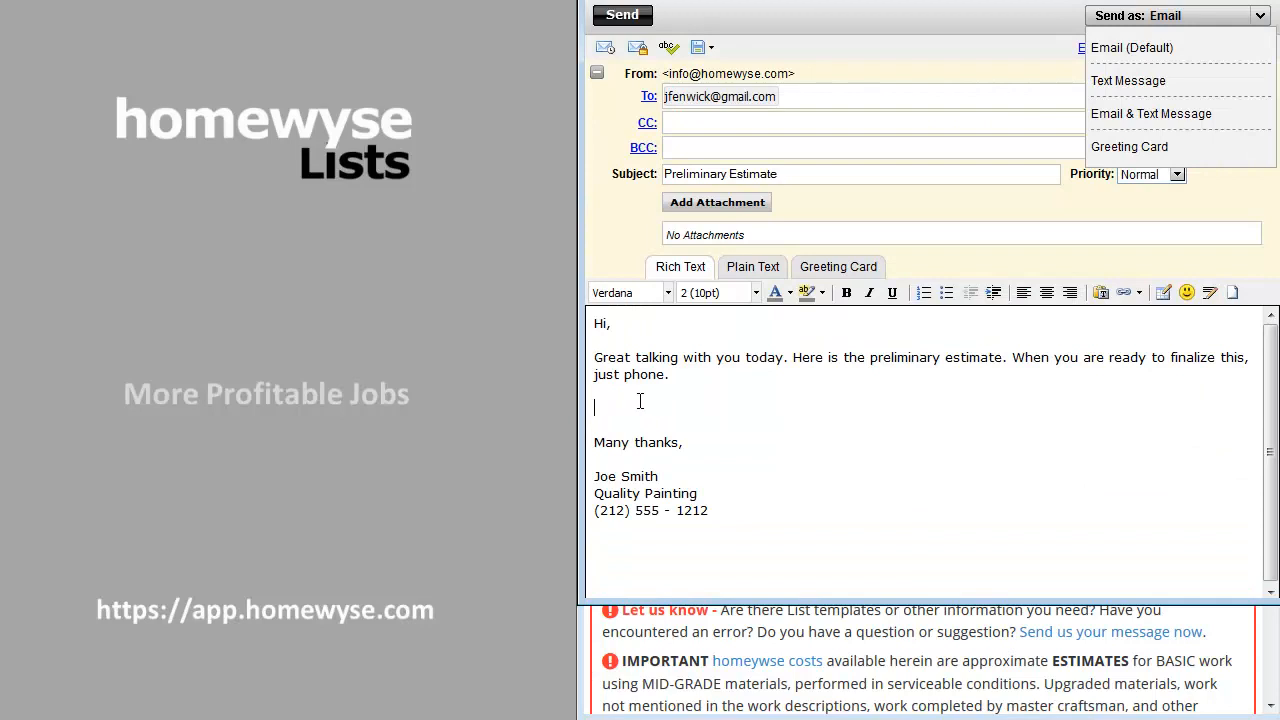
key("ctrl+v")
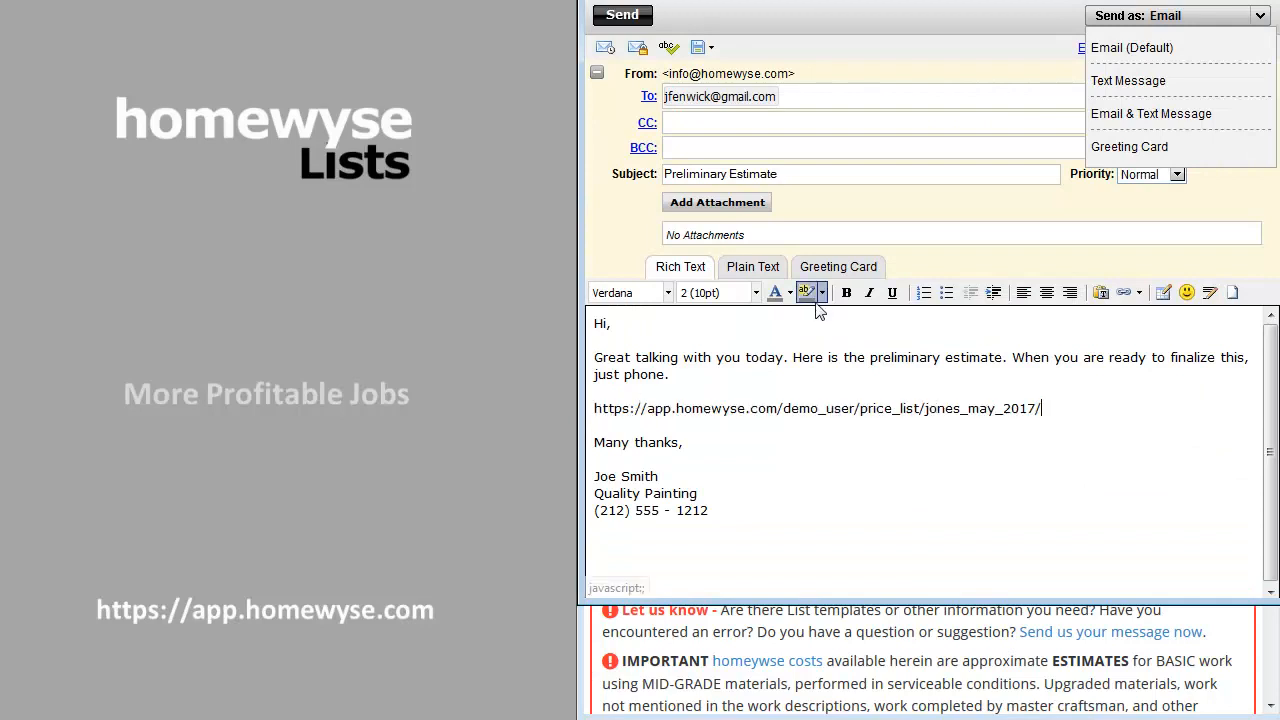
left_click(1124, 55)
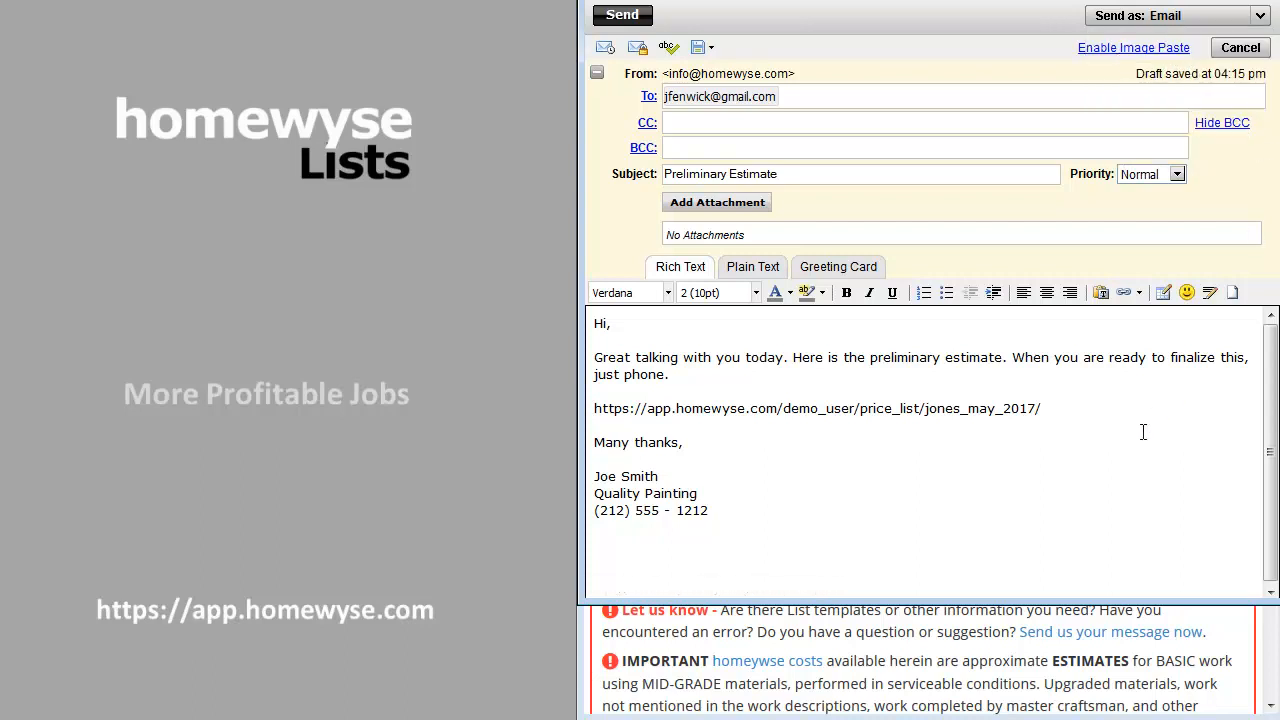